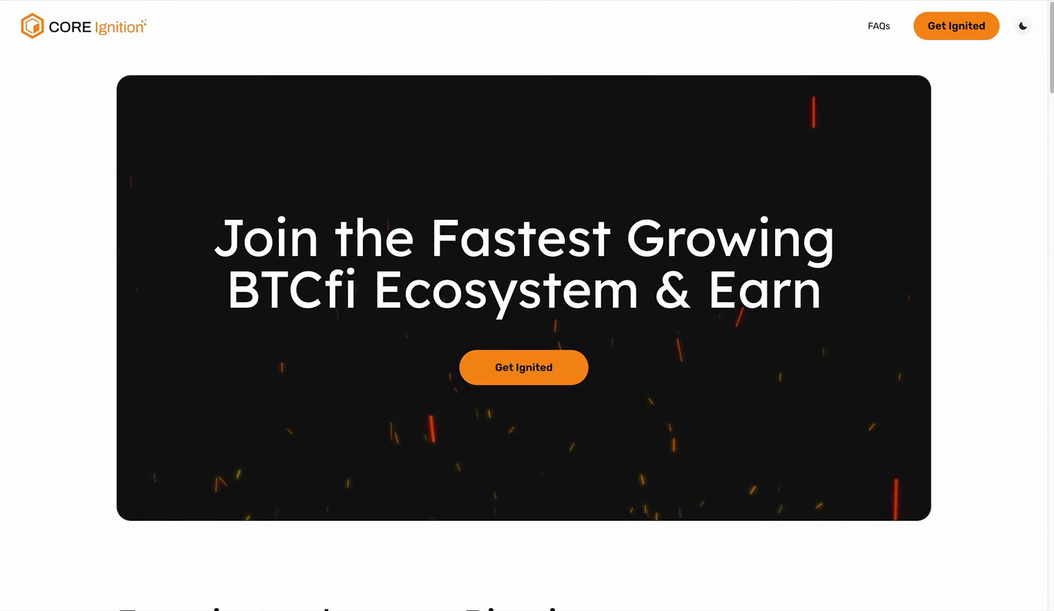
Step: Scroll past the stats cards, countdown and Ignite section to Unlock Strategic Opportunities
{"action": "scroll", "coordinate": [523, 306], "scroll_direction": "down", "scroll_amount": 3}
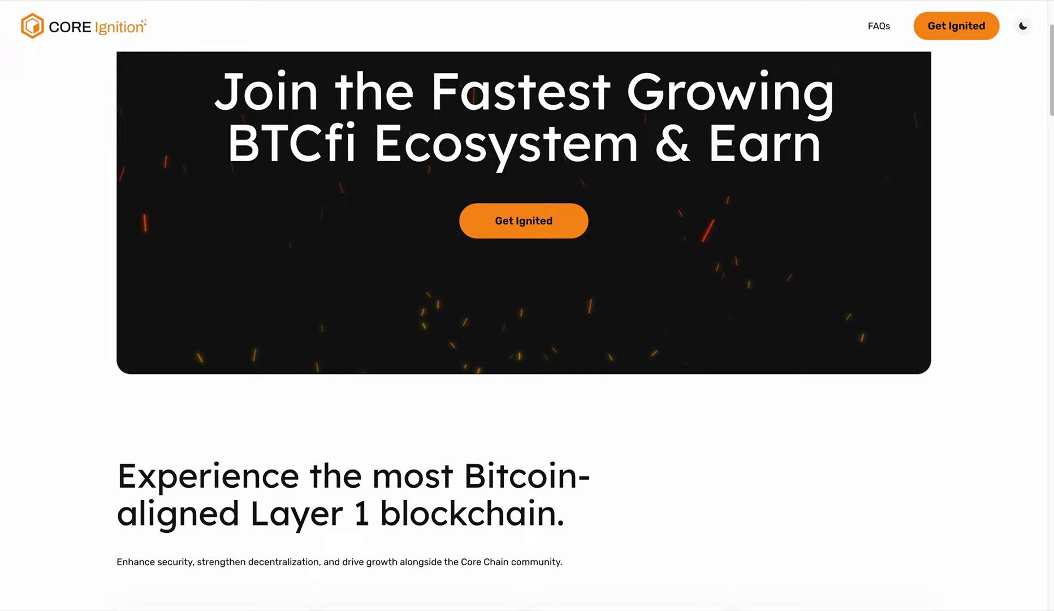
{"action": "scroll", "coordinate": [524, 305], "scroll_direction": "down", "scroll_amount": 6}
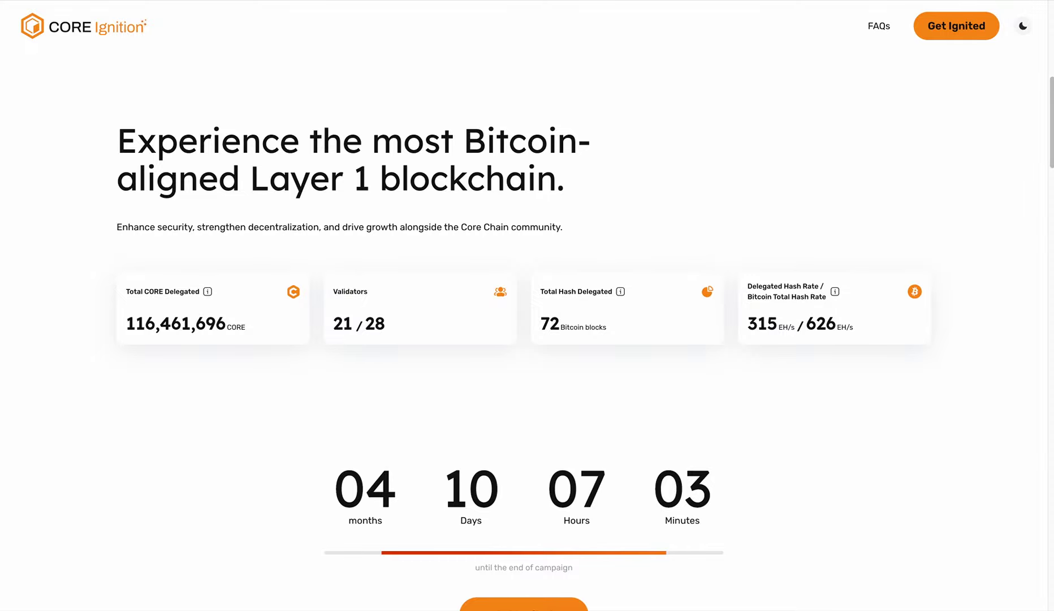
{"action": "scroll", "coordinate": [527, 305], "scroll_direction": "down", "scroll_amount": 3}
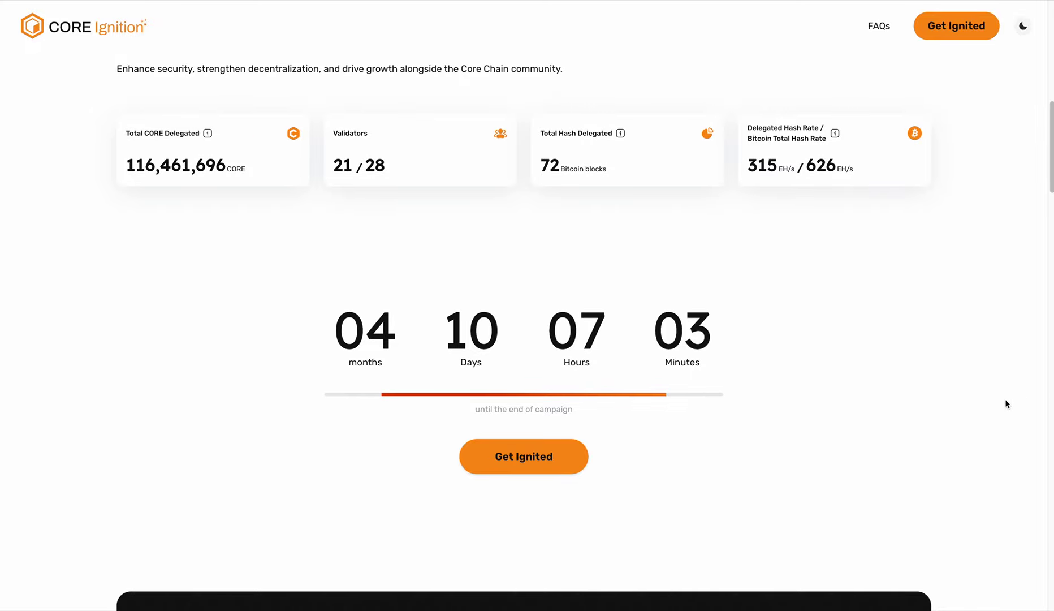
{"action": "scroll", "coordinate": [982, 419], "scroll_direction": "down", "scroll_amount": 2}
{"action": "scroll", "coordinate": [982, 419], "scroll_direction": "down", "scroll_amount": 7}
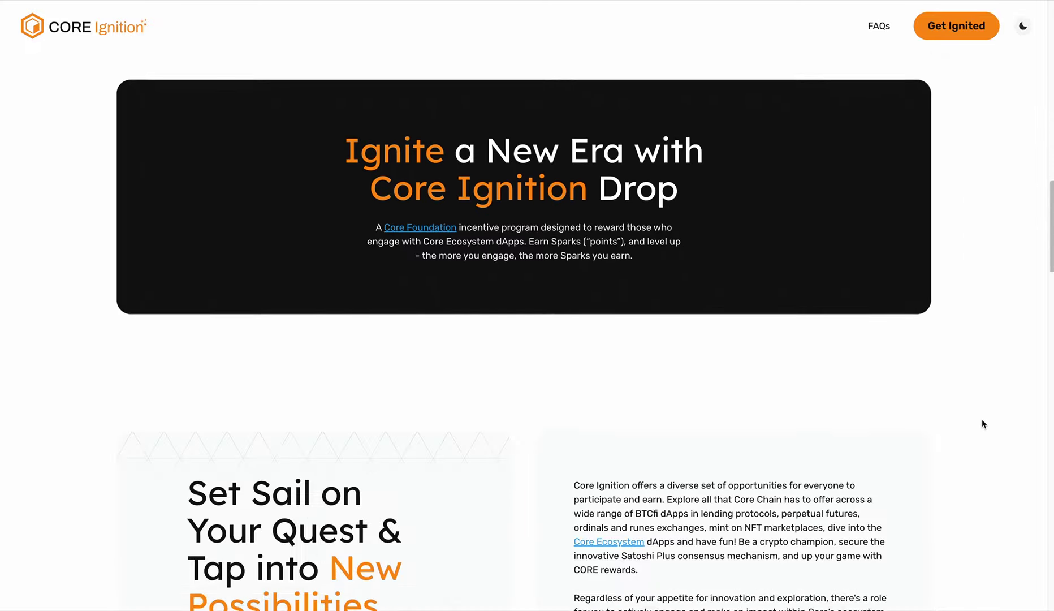
{"action": "scroll", "coordinate": [982, 424], "scroll_direction": "down", "scroll_amount": 8}
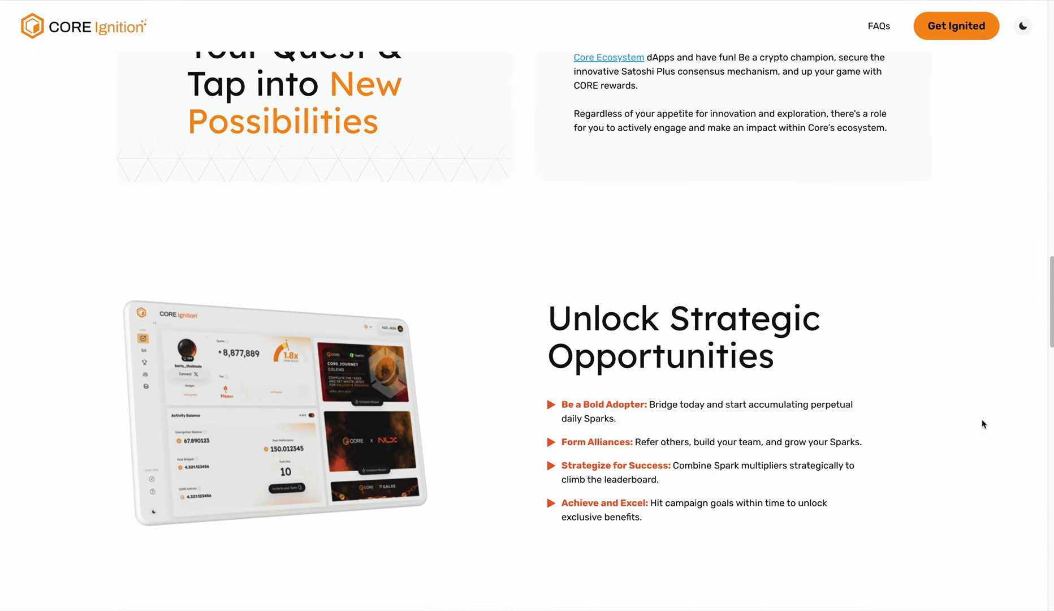
{"action": "scroll", "coordinate": [983, 423], "scroll_direction": "down", "scroll_amount": 2}
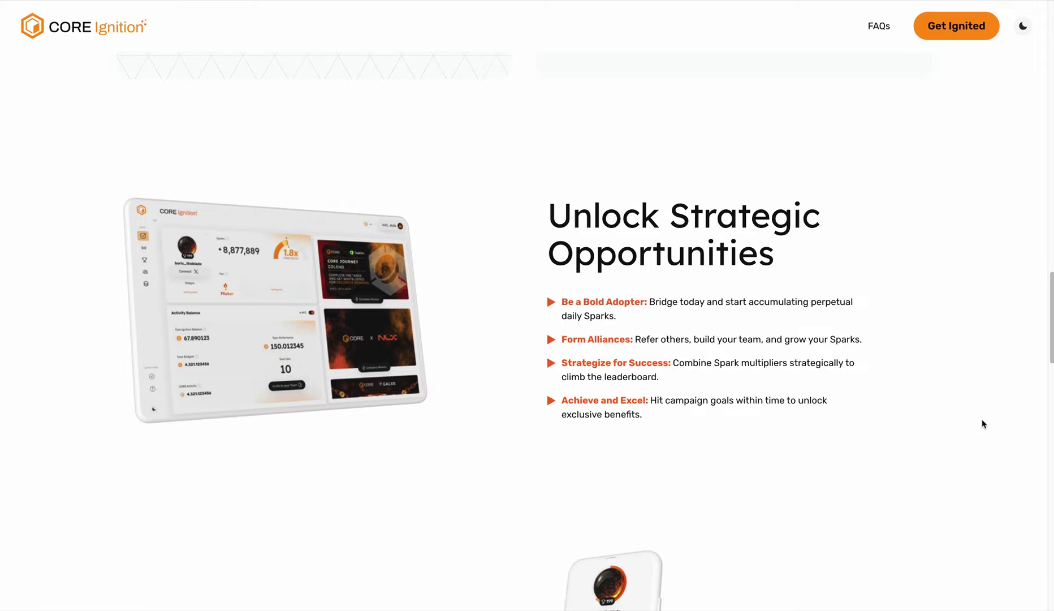
Step: Expand the Asset Multipliers list from aBTC 5x to wETH 1x, then collapse it to five rows
{"action": "scroll", "coordinate": [982, 419], "scroll_direction": "down", "scroll_amount": 8}
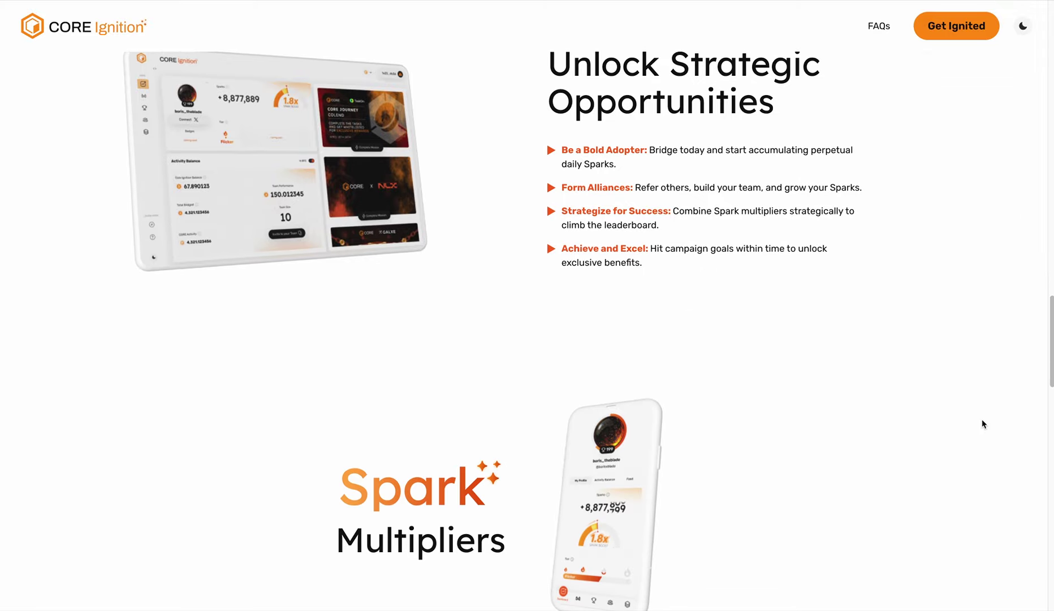
{"action": "scroll", "coordinate": [982, 424], "scroll_direction": "down", "scroll_amount": 4}
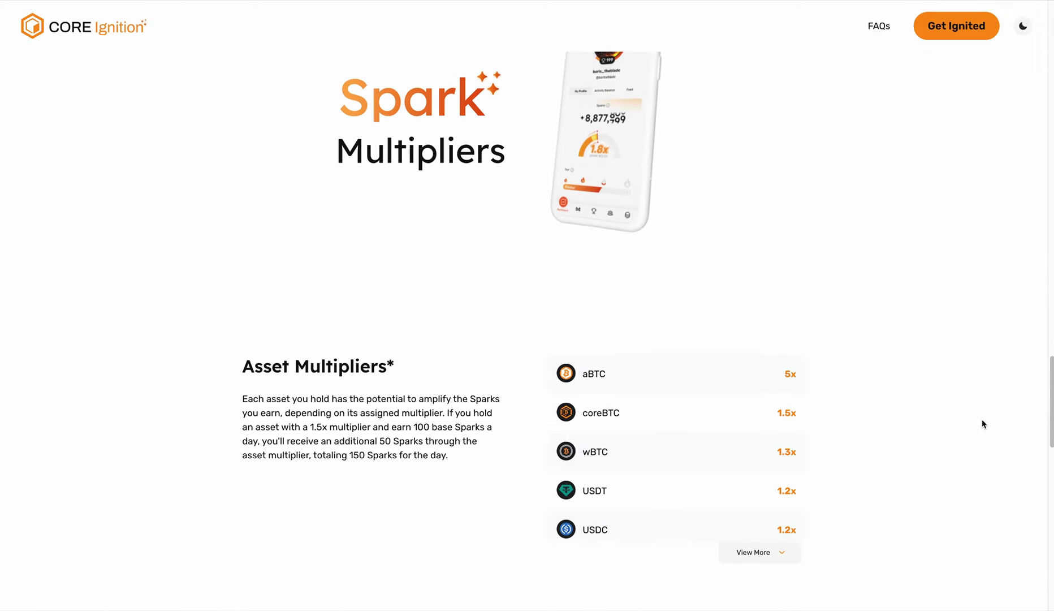
{"action": "scroll", "coordinate": [982, 423], "scroll_direction": "down", "scroll_amount": 2}
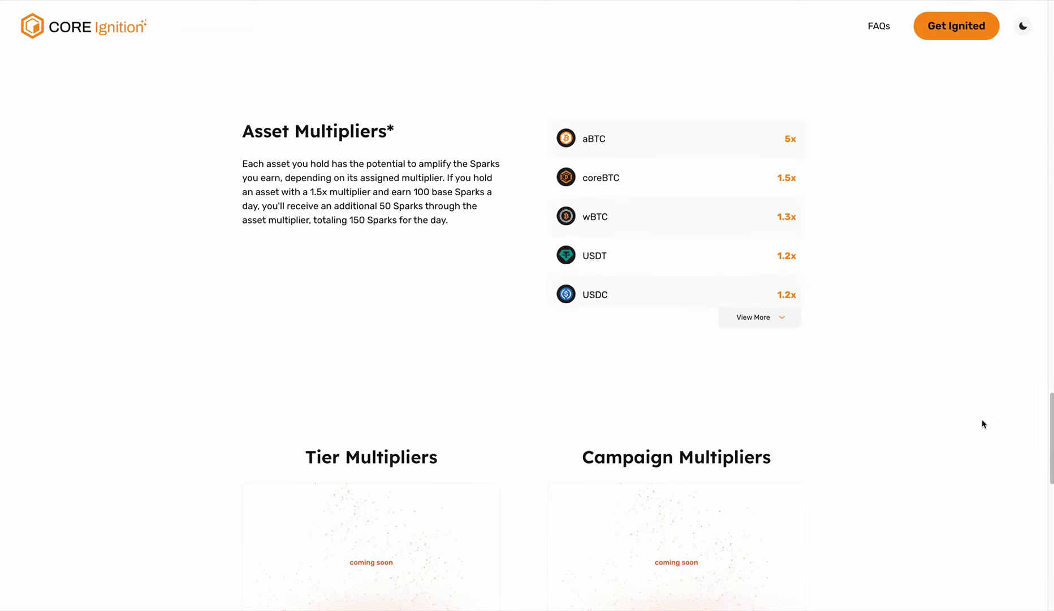
{"action": "left_click", "coordinate": [754, 320]}
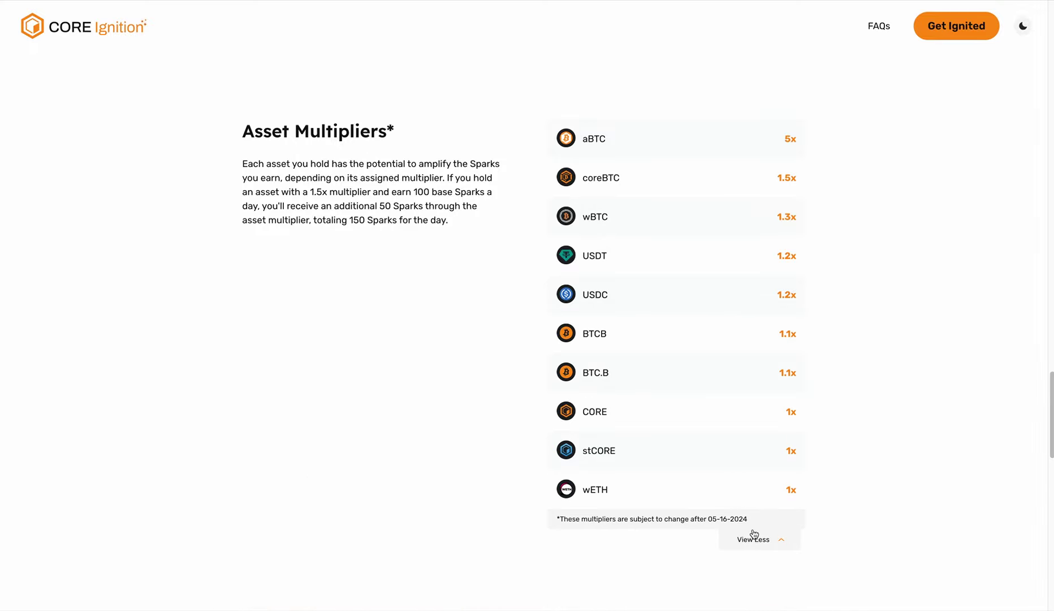
{"action": "left_click", "coordinate": [753, 540]}
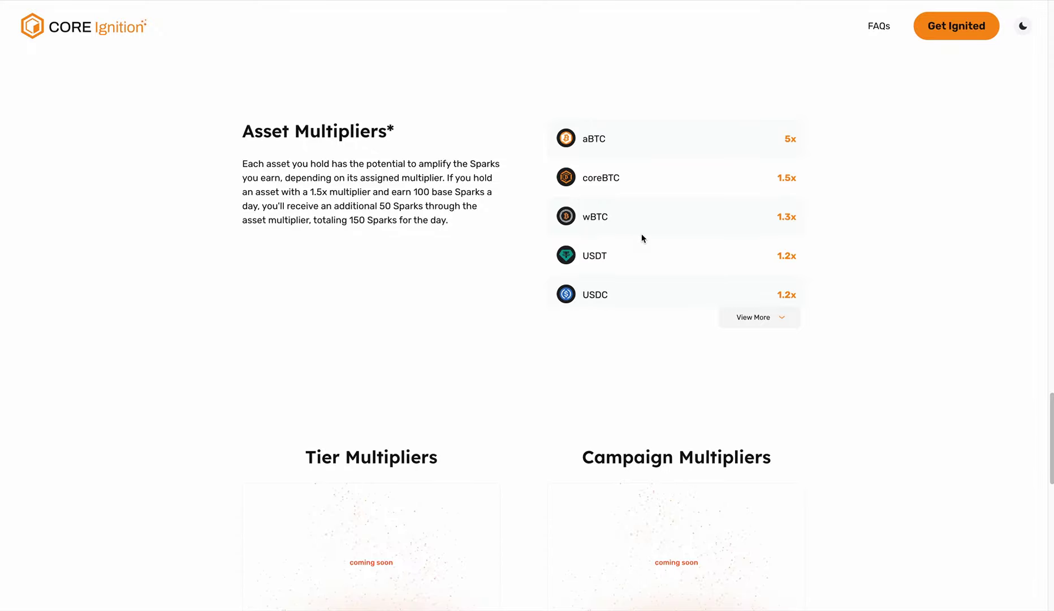
{"action": "scroll", "coordinate": [642, 238], "scroll_direction": "down", "scroll_amount": 3}
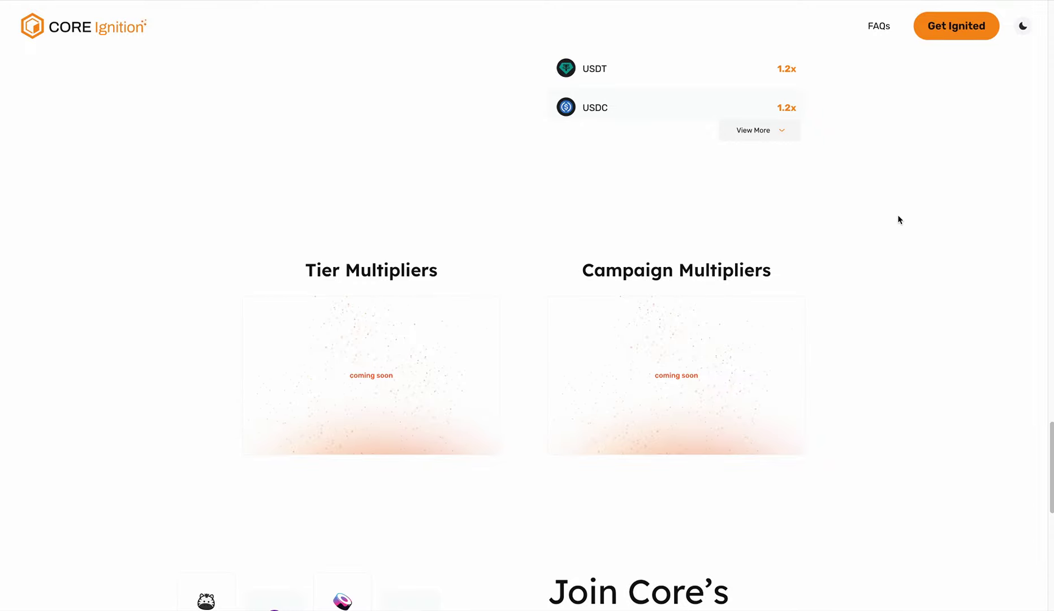
Step: Scroll down to the Program Roadmap and footer, then back up toward the stats and countdown
{"action": "scroll", "coordinate": [842, 340], "scroll_direction": "down", "scroll_amount": 2}
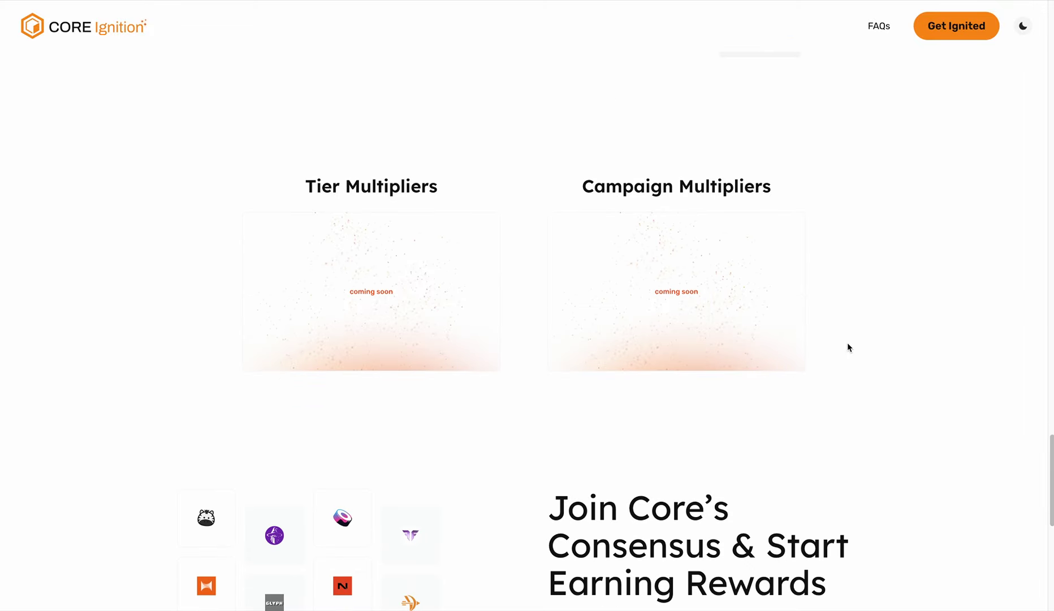
{"action": "scroll", "coordinate": [847, 343], "scroll_direction": "down", "scroll_amount": 3}
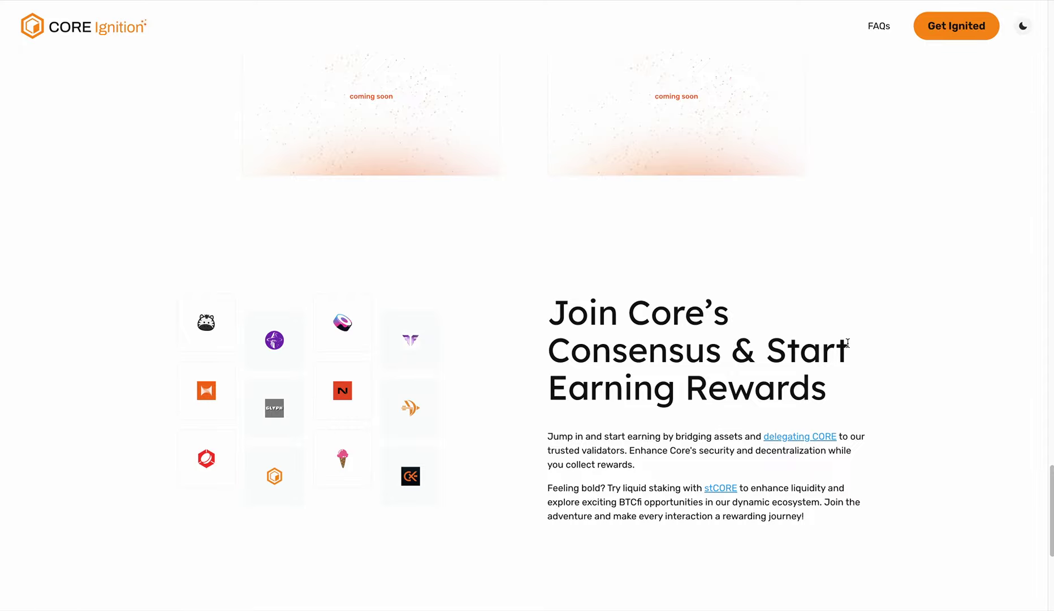
{"action": "scroll", "coordinate": [851, 334], "scroll_direction": "down", "scroll_amount": 5}
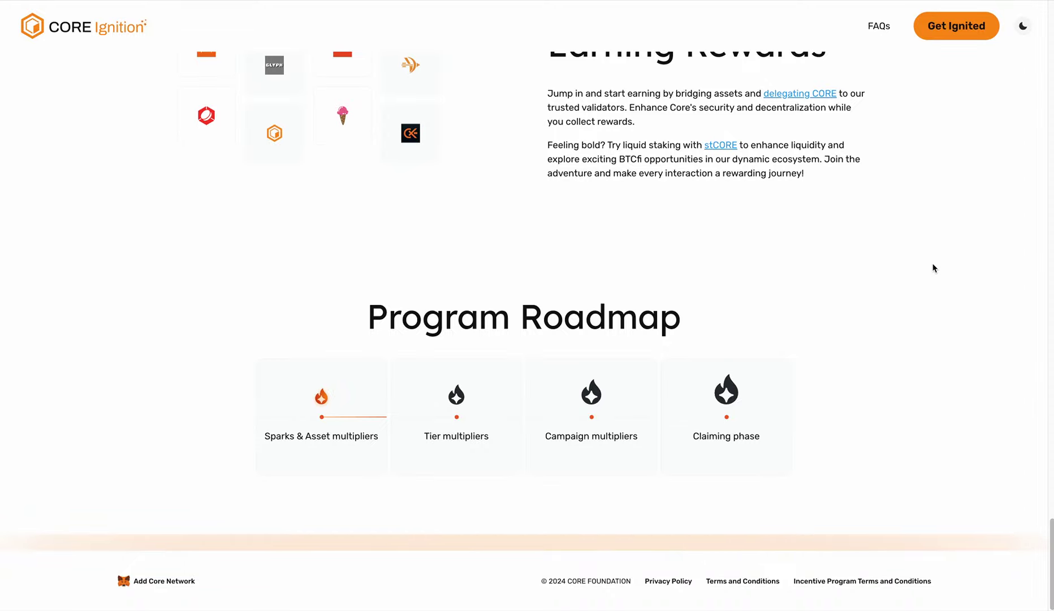
{"action": "scroll", "coordinate": [934, 271], "scroll_direction": "up", "scroll_amount": 20}
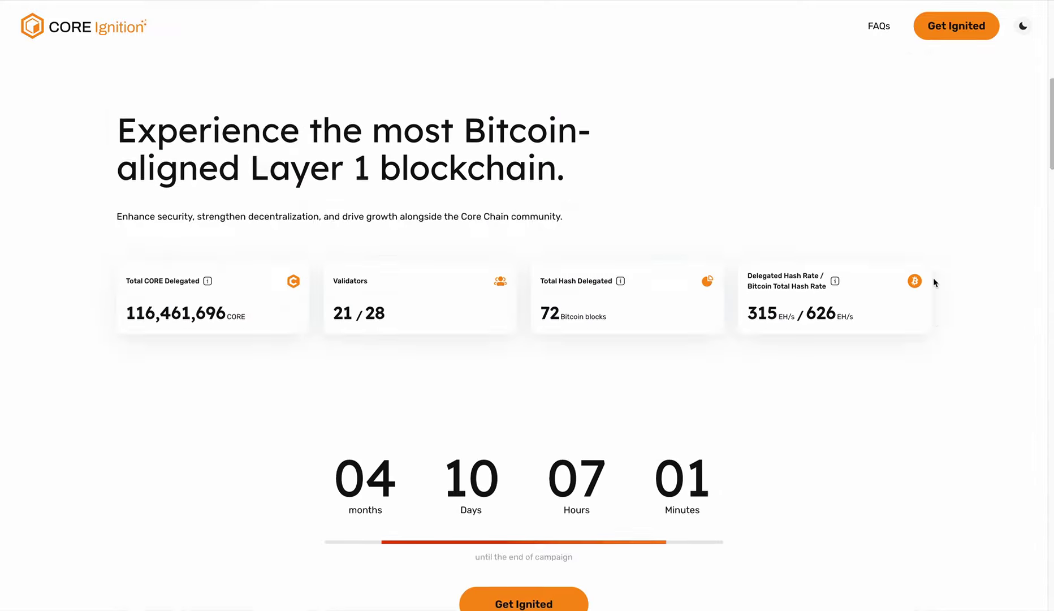
Step: Start the Core Ignition sign-up and choose Australia as the country
{"action": "scroll", "coordinate": [933, 282], "scroll_direction": "up", "scroll_amount": 5}
{"action": "left_click", "coordinate": [950, 27]}
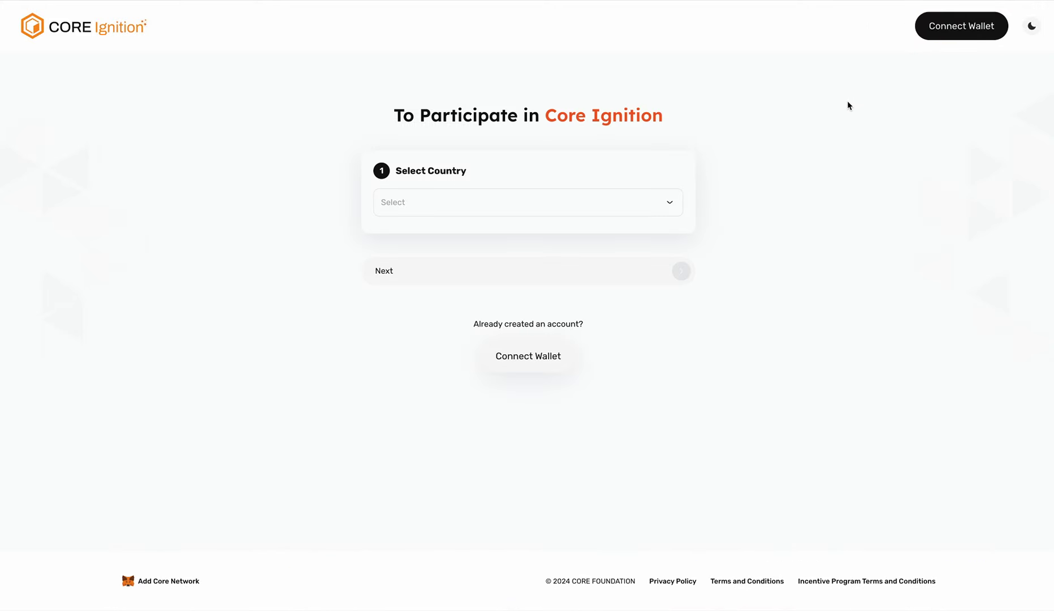
{"action": "left_click", "coordinate": [592, 213]}
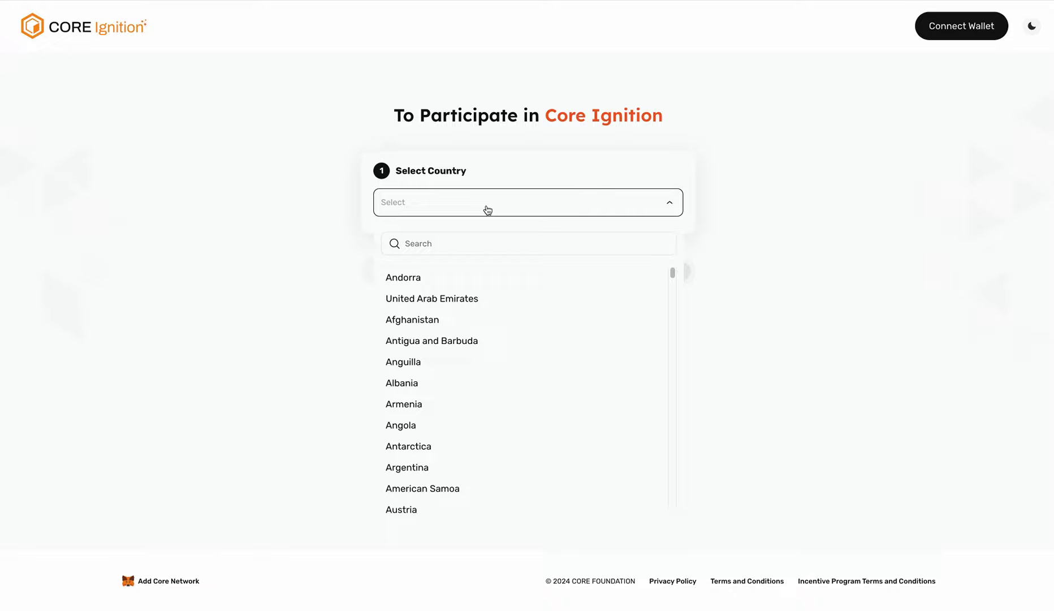
{"action": "left_click", "coordinate": [468, 244]}
{"action": "type", "text": "aust"}
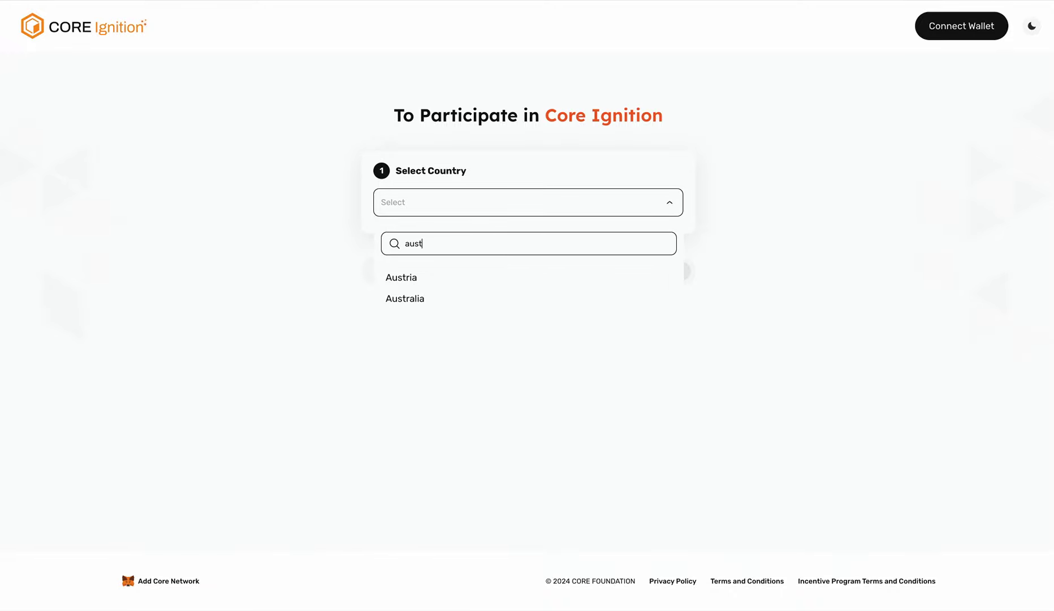
{"action": "left_click", "coordinate": [398, 302]}
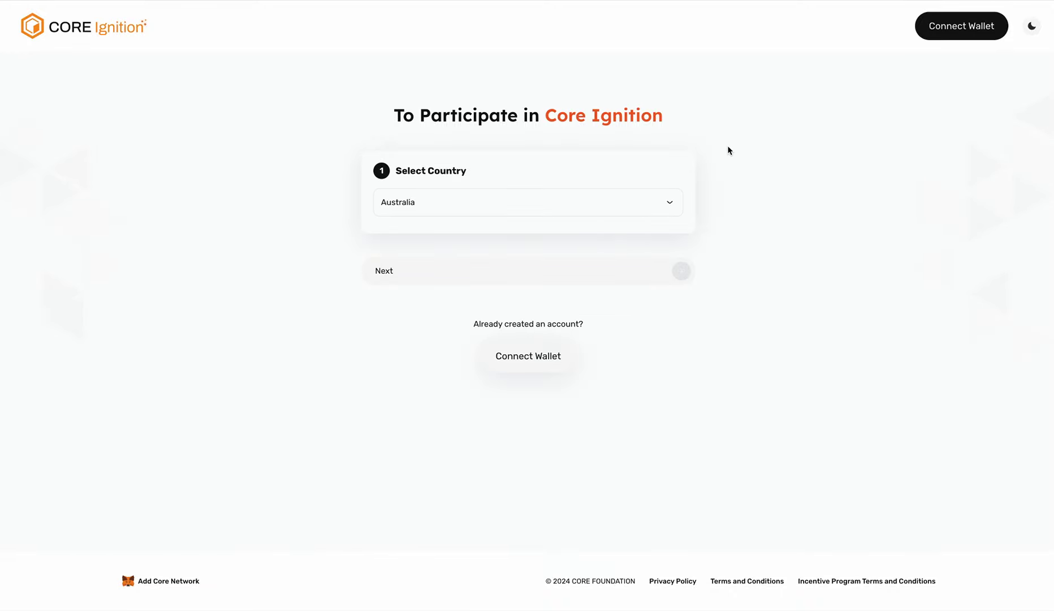
{"action": "left_click", "coordinate": [647, 274]}
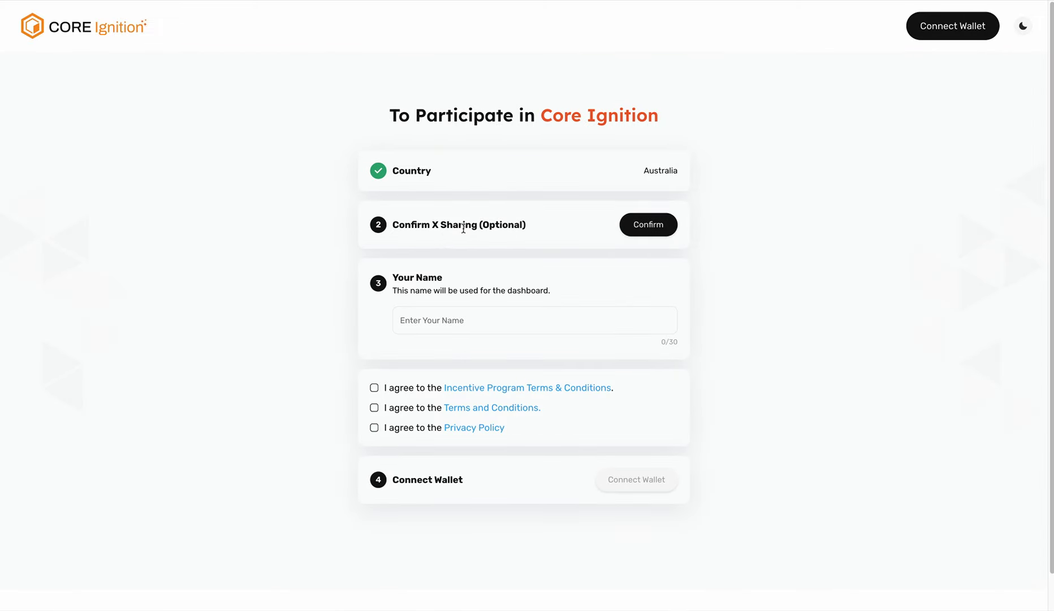
Step: Name the dashboard 'Core Ignition', accept all three agreements, and connect with MetaMask
{"action": "left_click", "coordinate": [458, 325]}
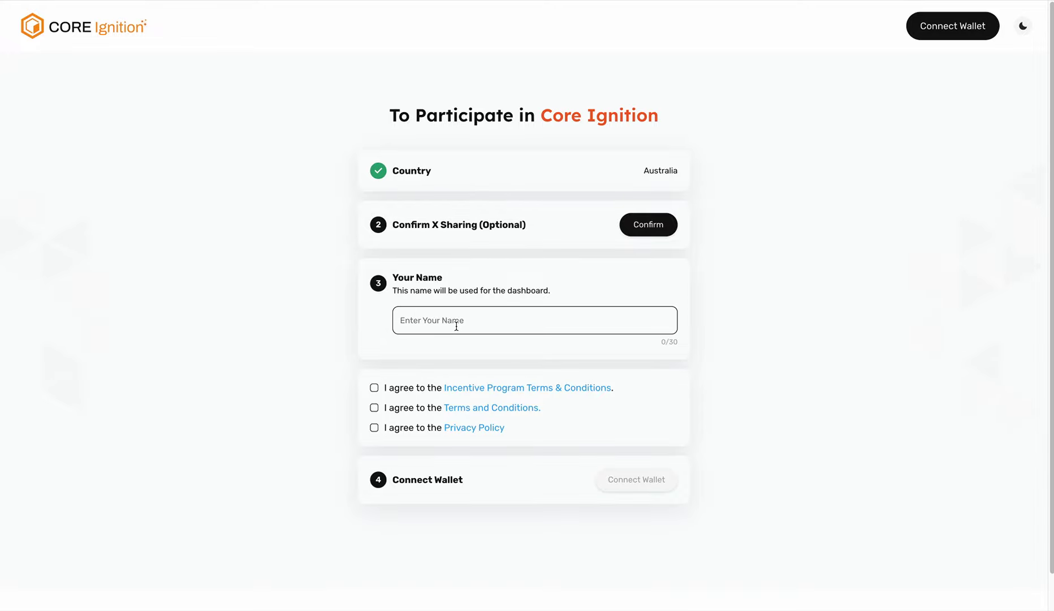
{"action": "left_click", "coordinate": [457, 323]}
{"action": "type", "text": "Core Ignition"}
{"action": "left_click", "coordinate": [374, 387]}
{"action": "left_click", "coordinate": [376, 411]}
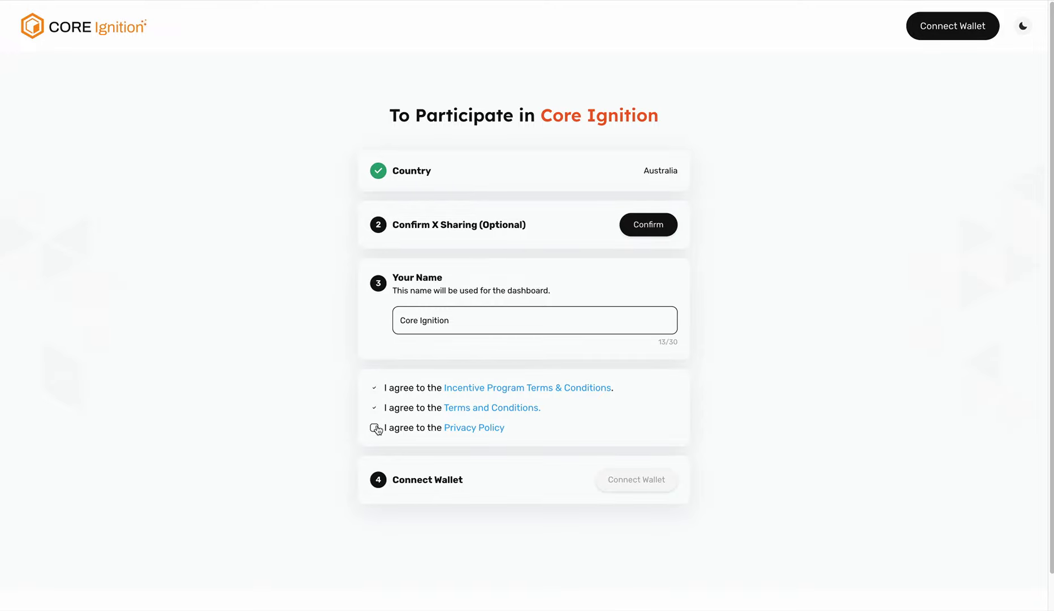
{"action": "left_click", "coordinate": [376, 429]}
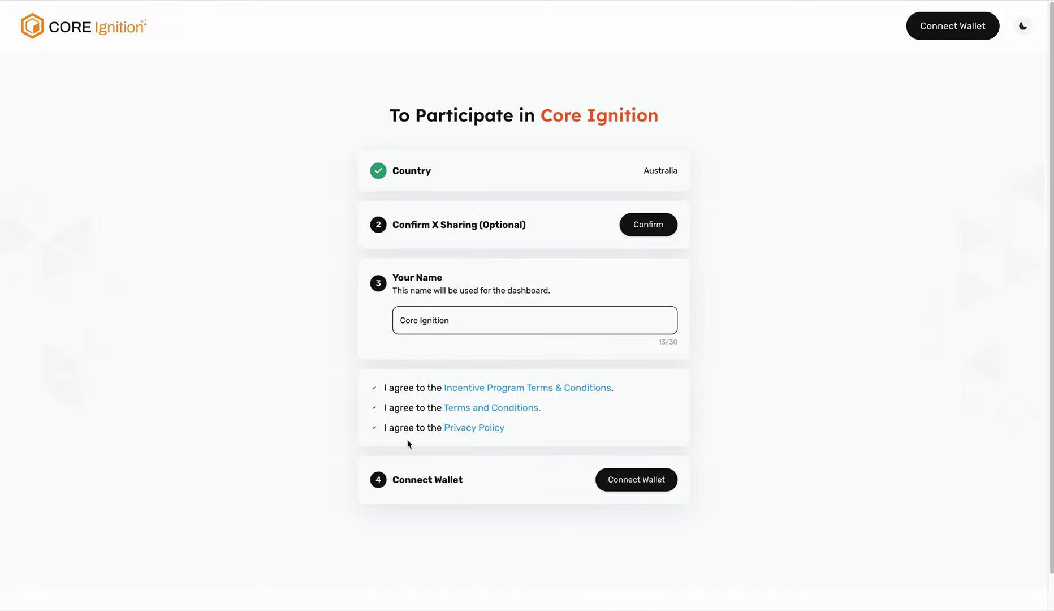
{"action": "left_click", "coordinate": [642, 485]}
{"action": "left_click", "coordinate": [506, 335]}
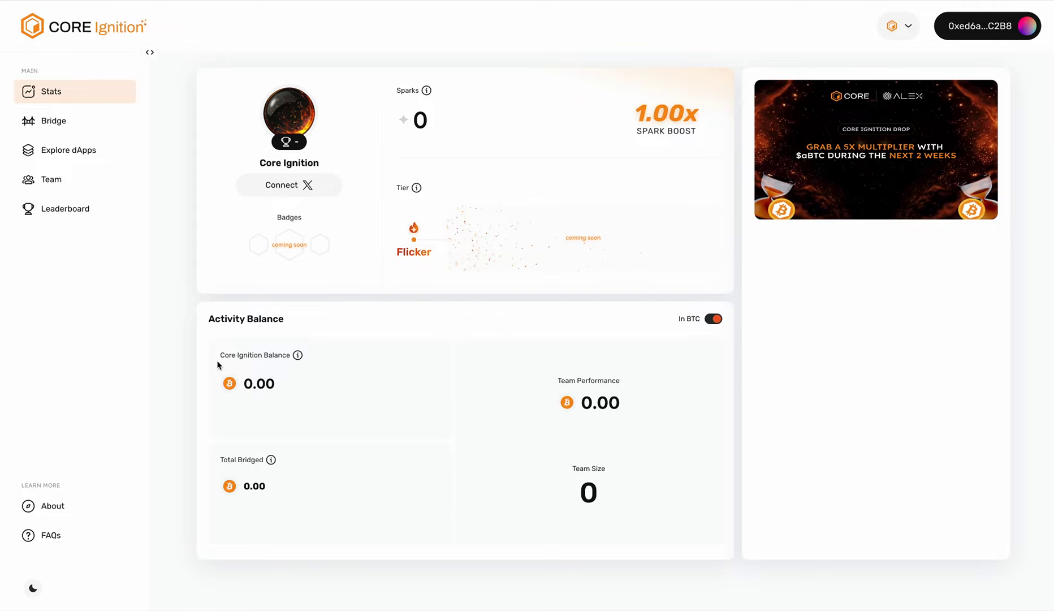
Step: Read the info tooltips on the Stats dashboard
{"action": "mouse_move", "coordinate": [286, 354]}
{"action": "mouse_move", "coordinate": [427, 91]}
{"action": "left_click", "coordinate": [54, 124]}
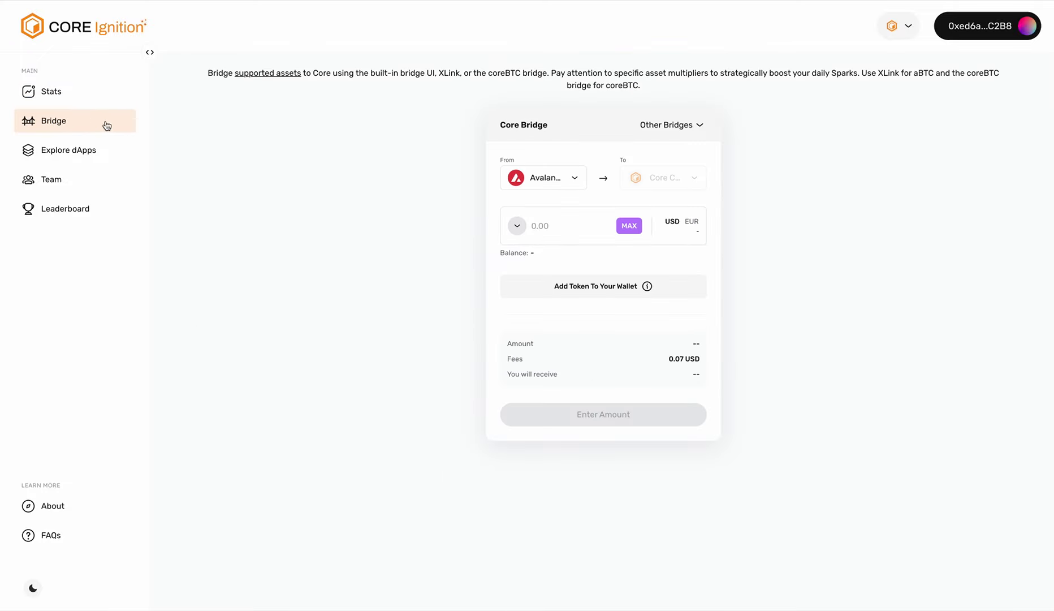
{"action": "left_click", "coordinate": [573, 179]}
{"action": "left_click", "coordinate": [571, 177]}
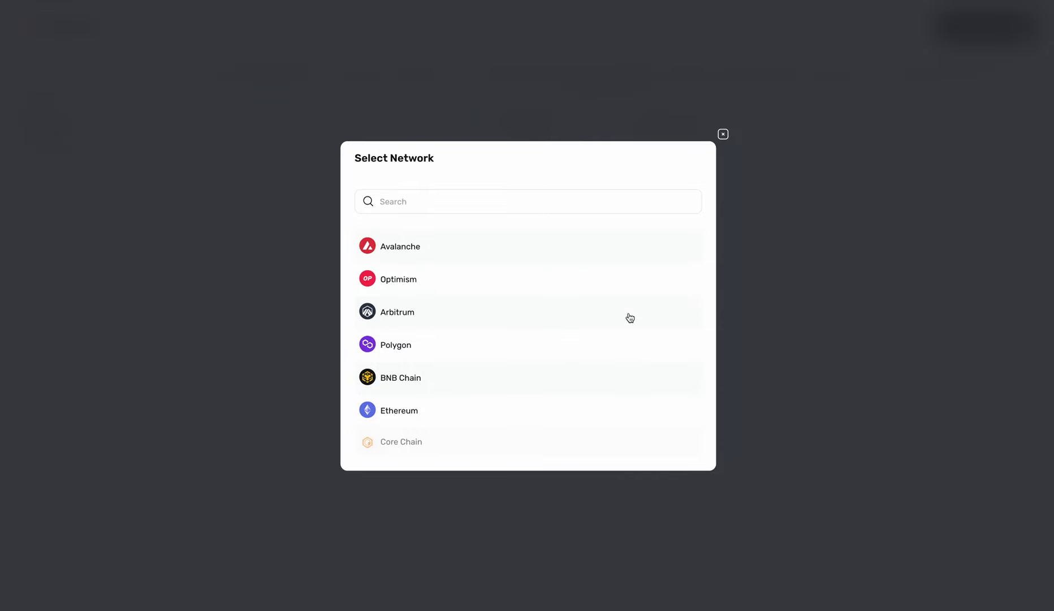
{"action": "left_click", "coordinate": [723, 134]}
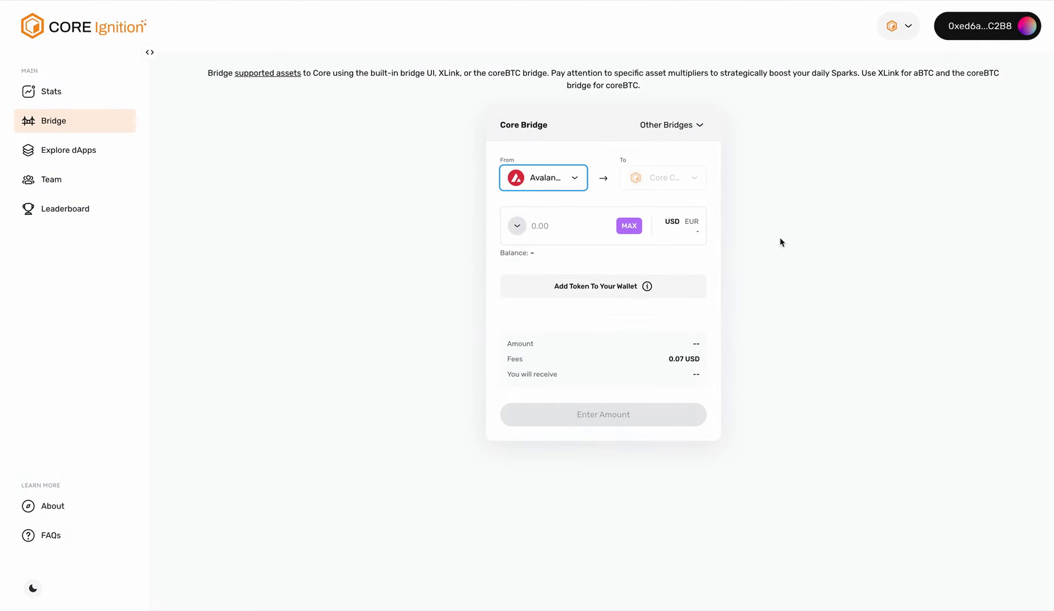
Step: Show the Other Bridges list and go to the XLink bridge
{"action": "left_click", "coordinate": [699, 125]}
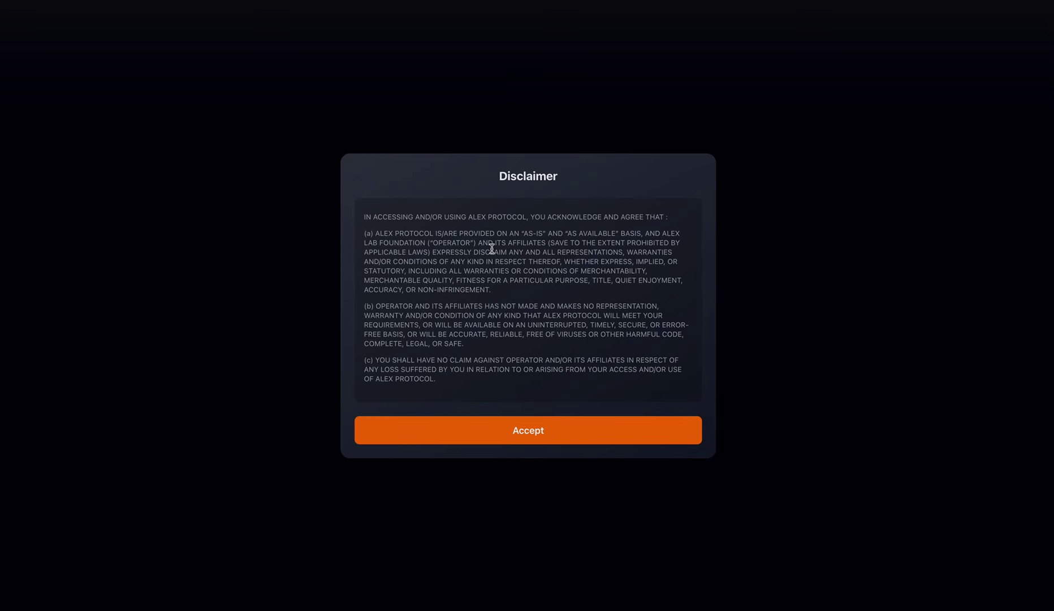
Step: Accept the ALEX disclaimer, reverse the bridge to Stacks → Core, and connect the MetaMask EVM wallet
{"action": "left_click", "coordinate": [538, 431]}
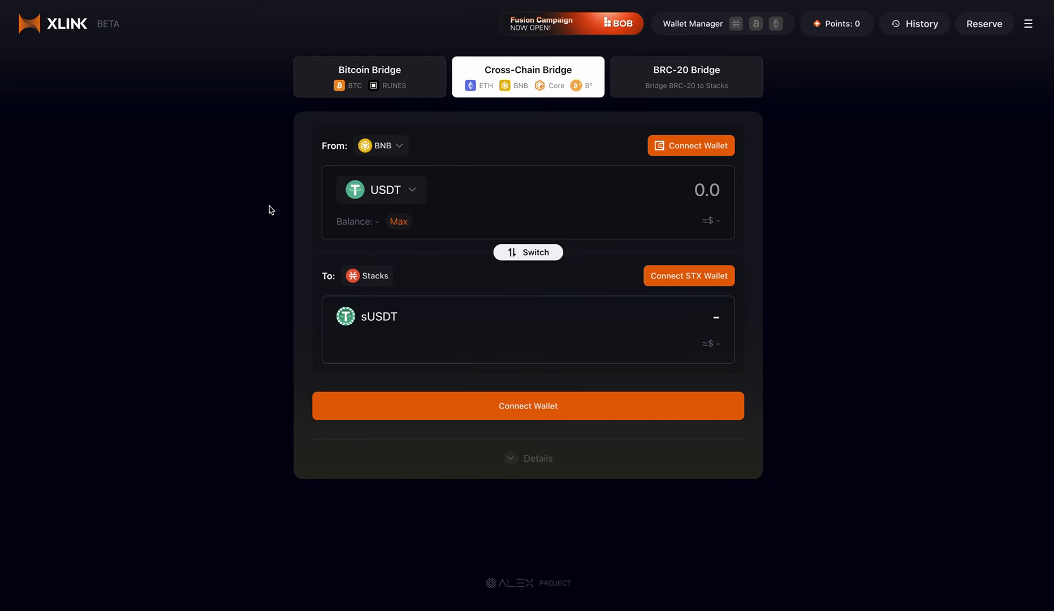
{"action": "left_click", "coordinate": [397, 146]}
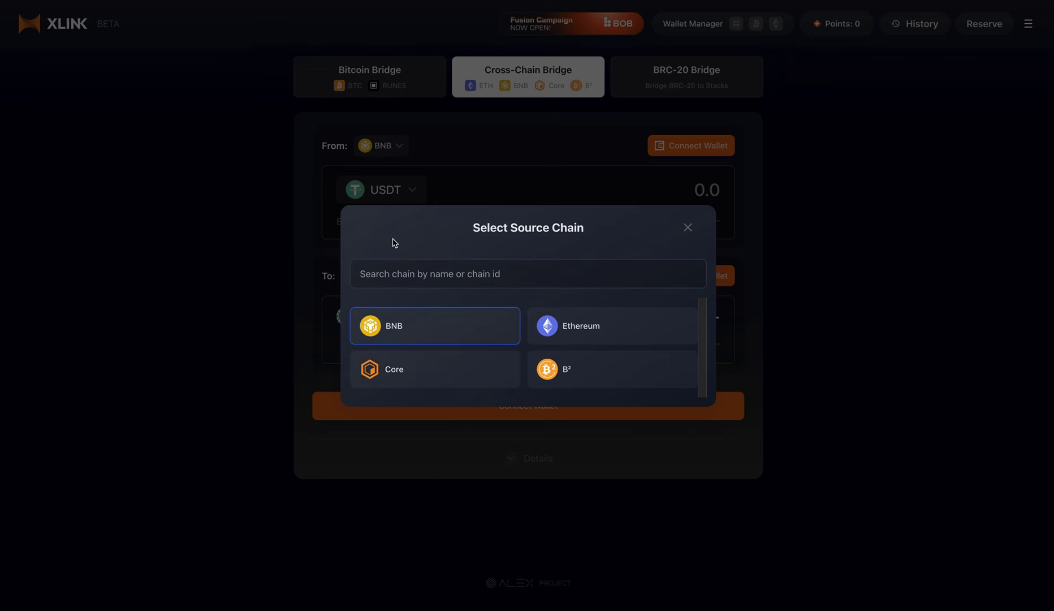
{"action": "left_click", "coordinate": [218, 261]}
{"action": "left_click", "coordinate": [529, 256]}
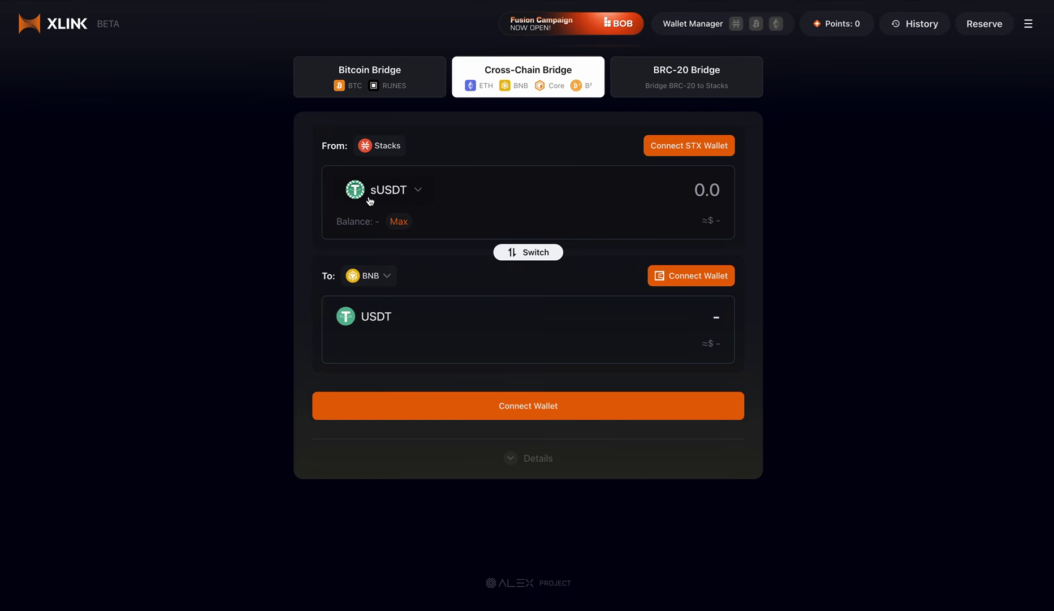
{"action": "left_click", "coordinate": [379, 283]}
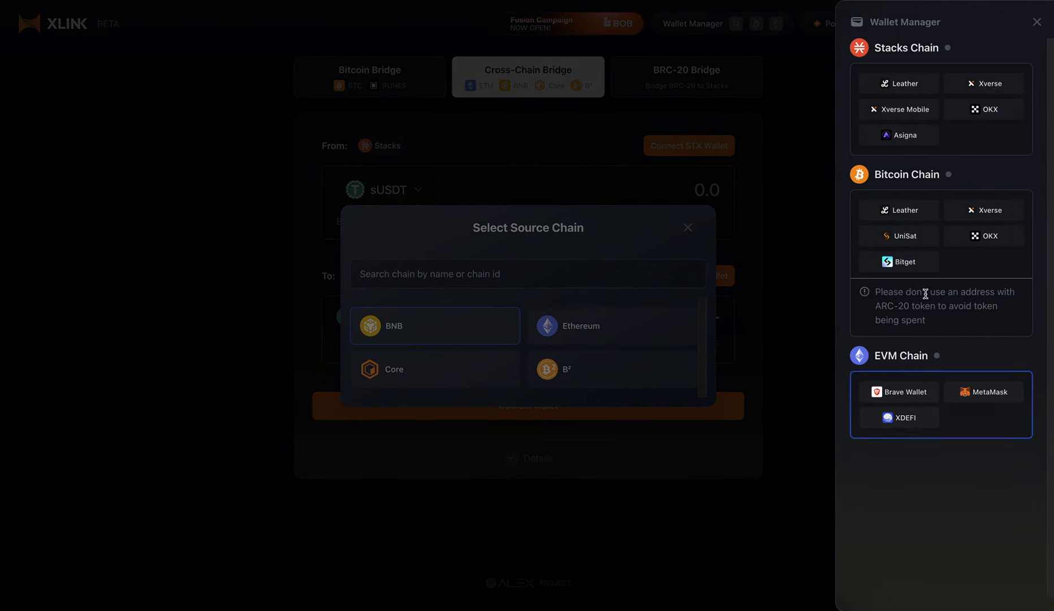
{"action": "left_click", "coordinate": [991, 399]}
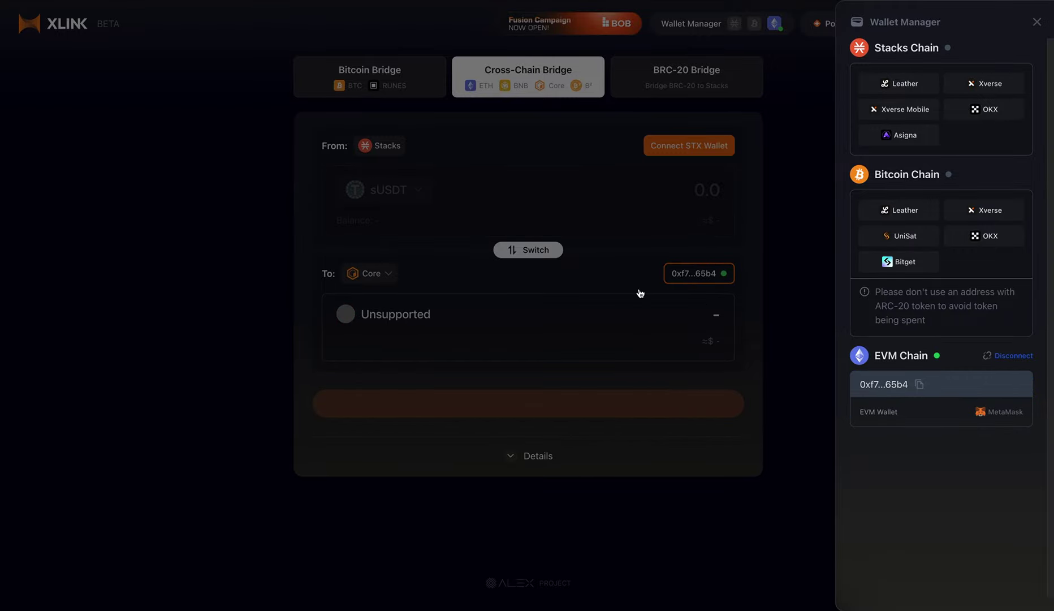
{"action": "left_click", "coordinate": [667, 503]}
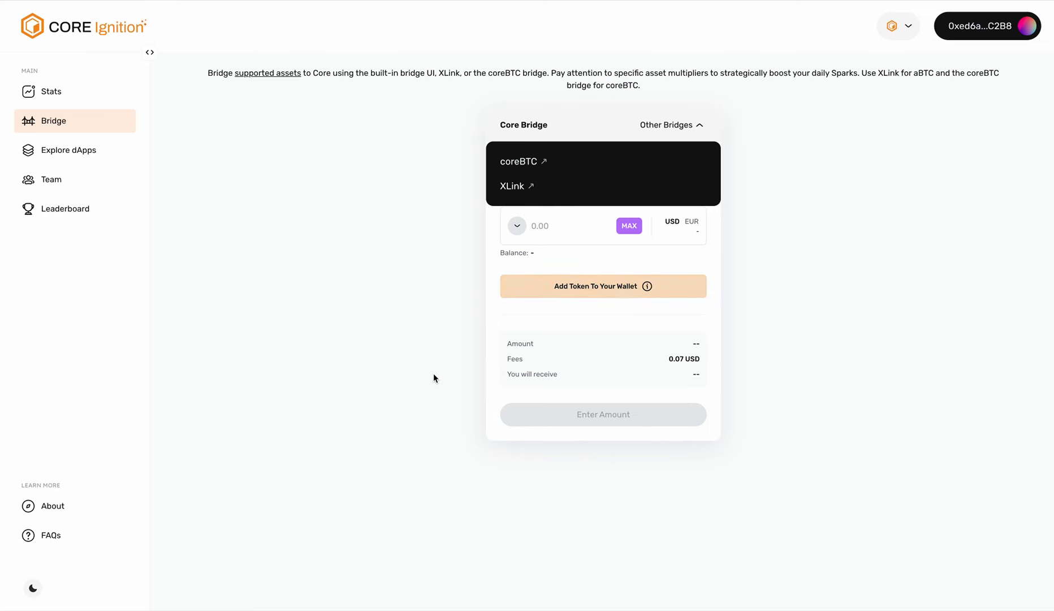
Step: Set the Core Bridge source network to Ethereum and check each token's Sparks multiplier
{"action": "left_click", "coordinate": [373, 402]}
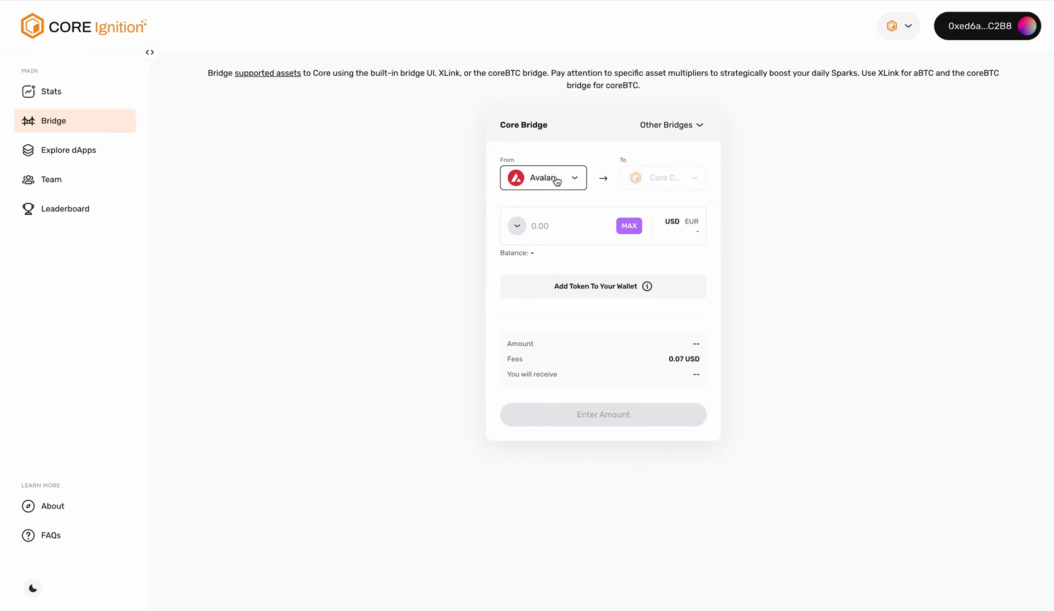
{"action": "left_click", "coordinate": [555, 179]}
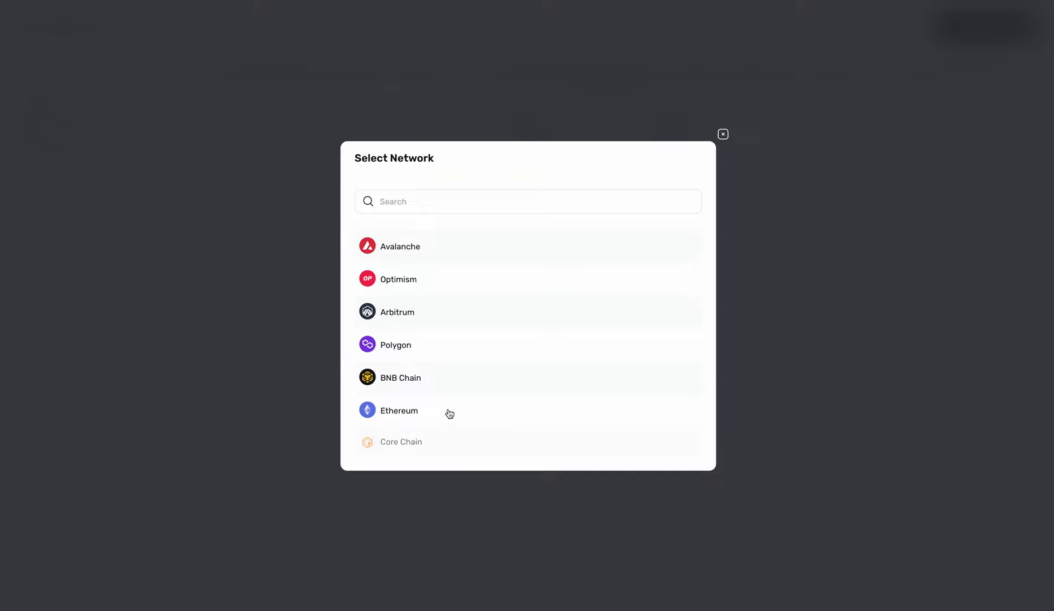
{"action": "left_click", "coordinate": [416, 420]}
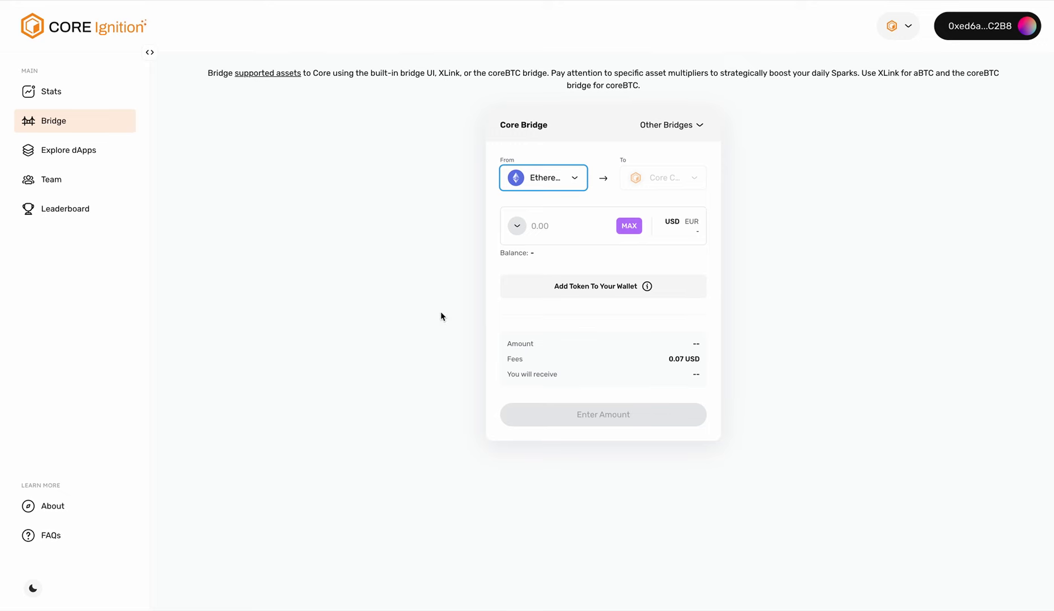
{"action": "left_click", "coordinate": [517, 229]}
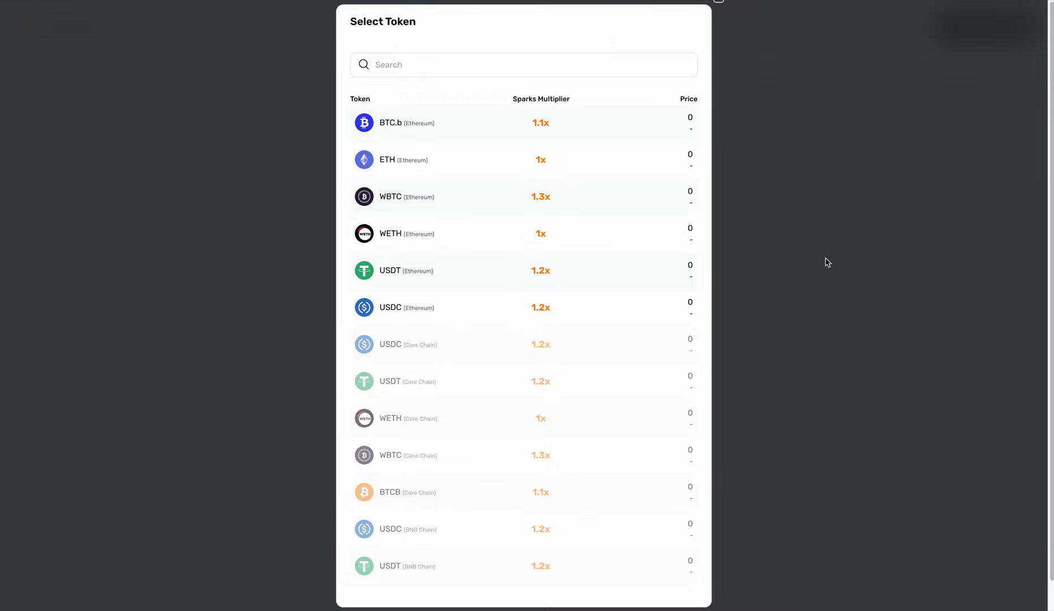
{"action": "left_click", "coordinate": [805, 294]}
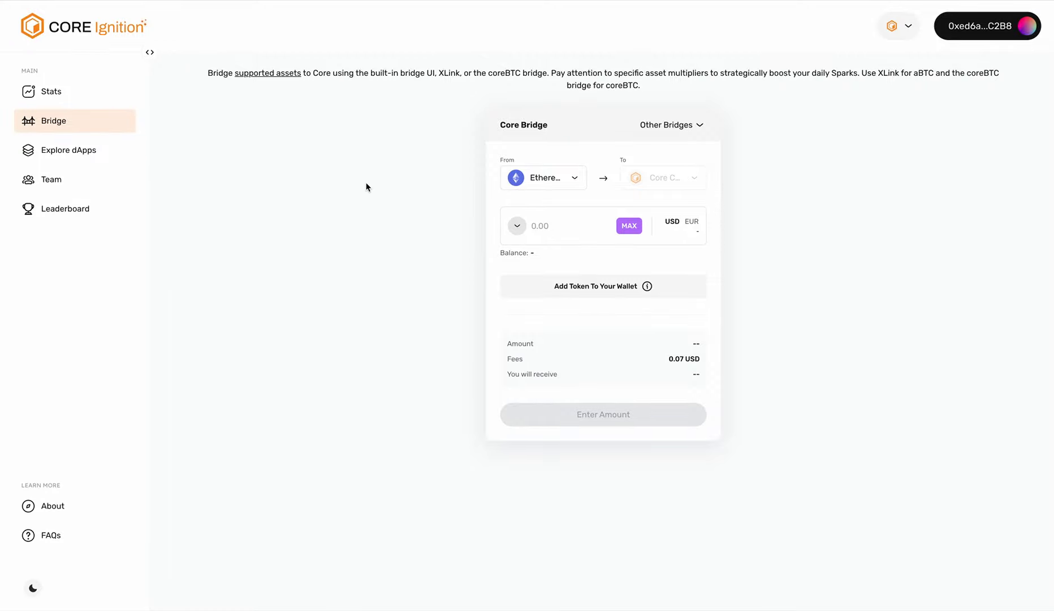
Step: Browse the Explore dApps list, including Wizard Gallery, SushiSwap and Colend
{"action": "left_click", "coordinate": [78, 160]}
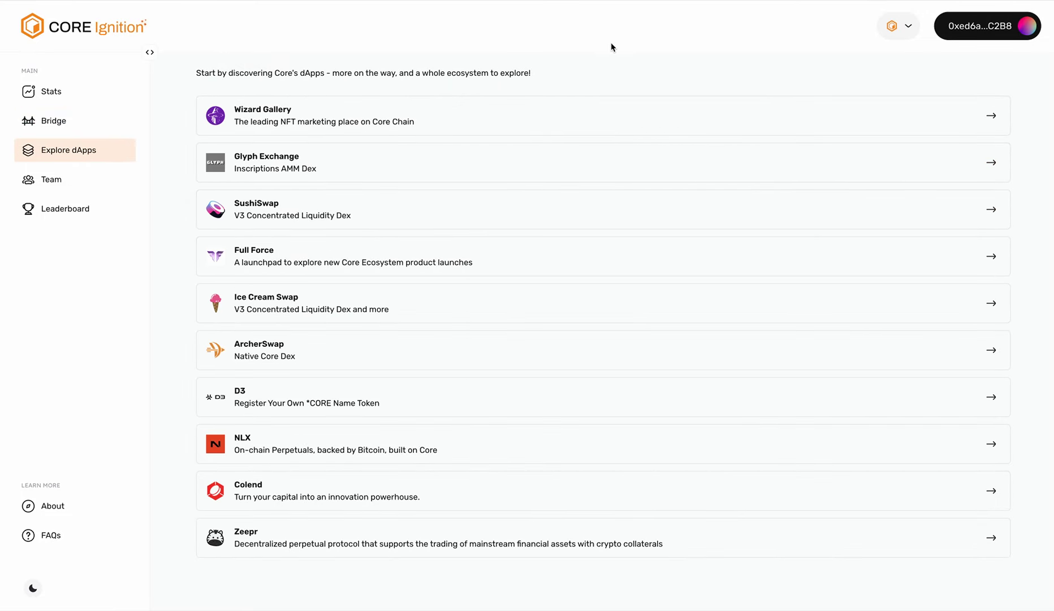
{"action": "scroll", "coordinate": [603, 292], "scroll_direction": "down", "scroll_amount": 1}
{"action": "scroll", "coordinate": [602, 292], "scroll_direction": "up", "scroll_amount": 1}
Step: Switch to the Team page covering friend invites and Sparks boosts
{"action": "left_click", "coordinate": [60, 181]}
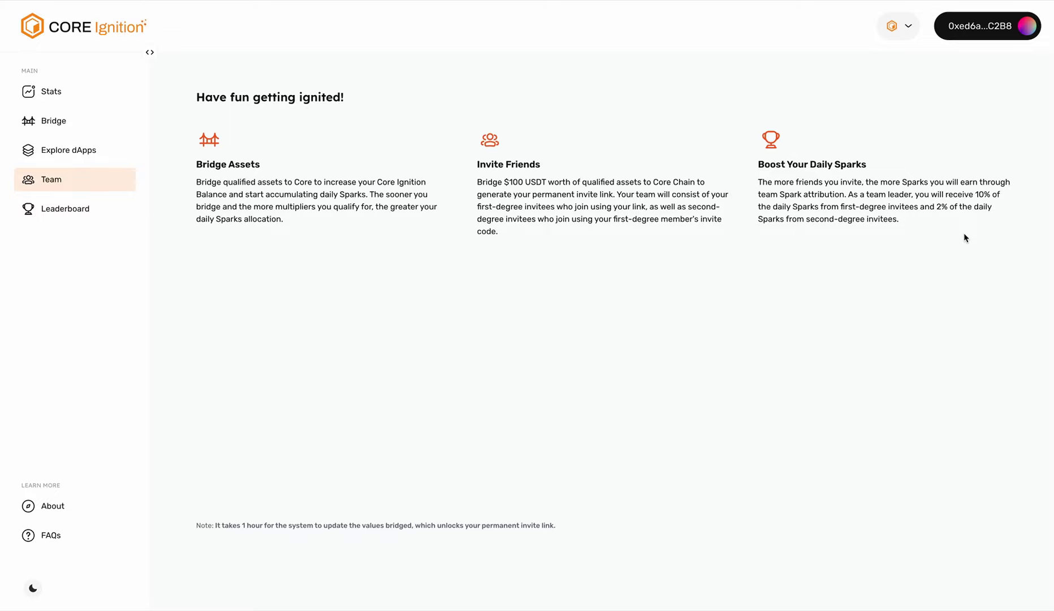
{"action": "left_click", "coordinate": [77, 209]}
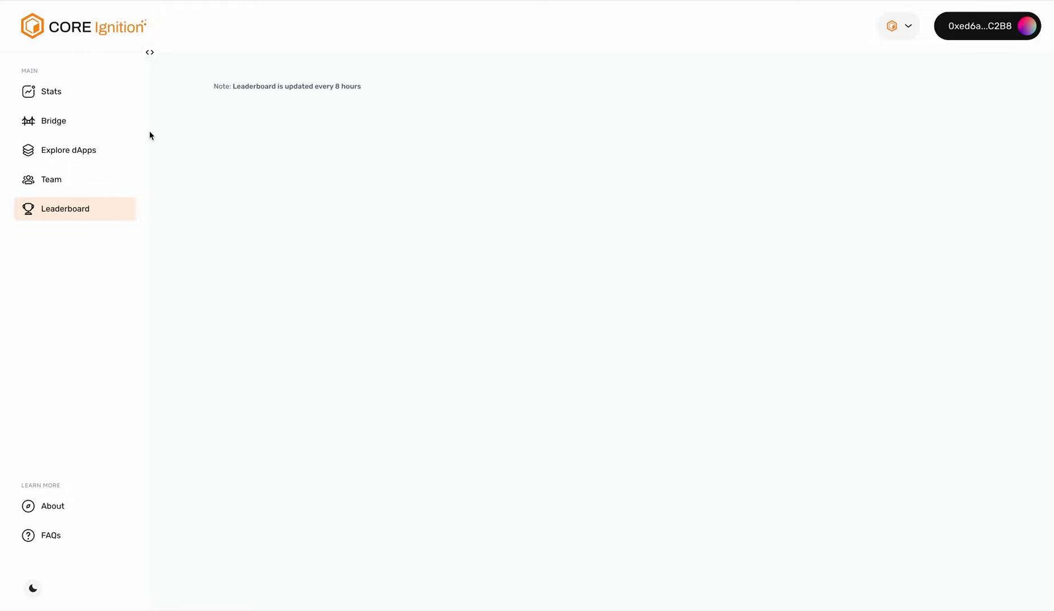
{"action": "left_click", "coordinate": [62, 92]}
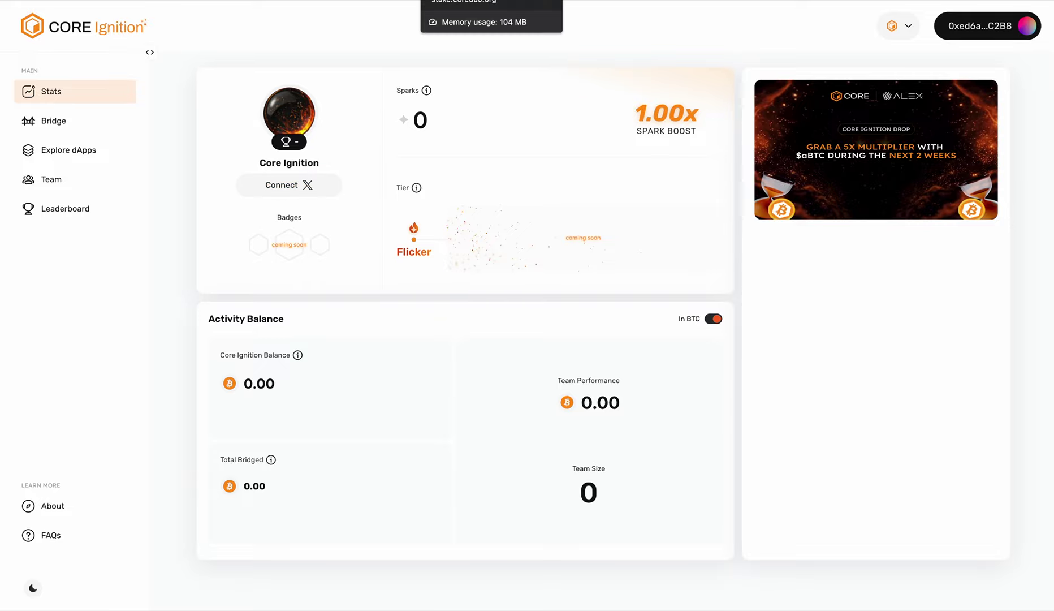
Step: Check the stCORE balances and the Reward Rate info on the CORE Liquid Staking page
{"action": "key", "text": "ctrl+Tab"}
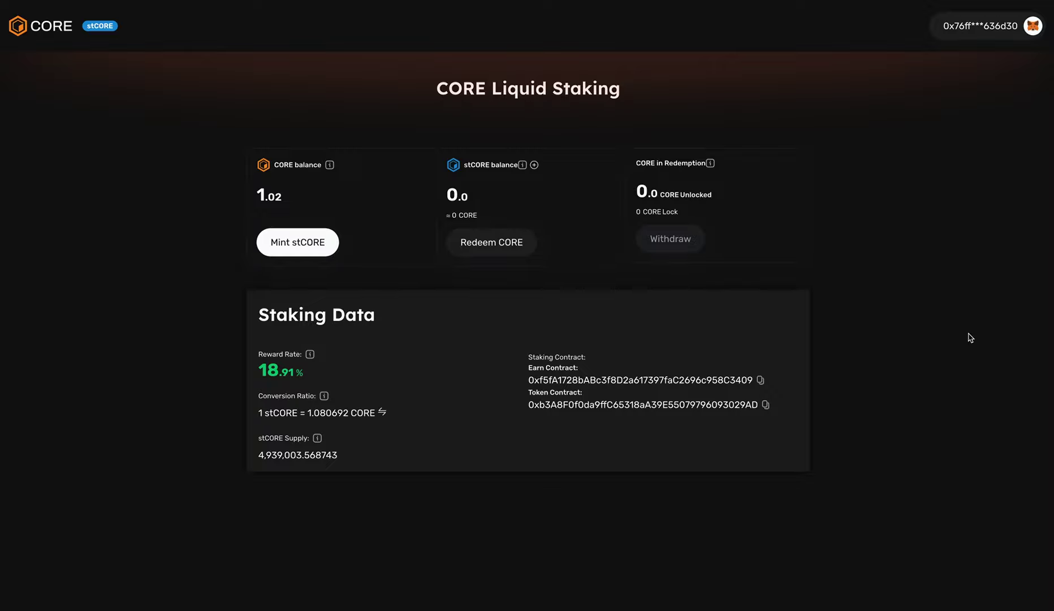
{"action": "mouse_move", "coordinate": [204, 336]}
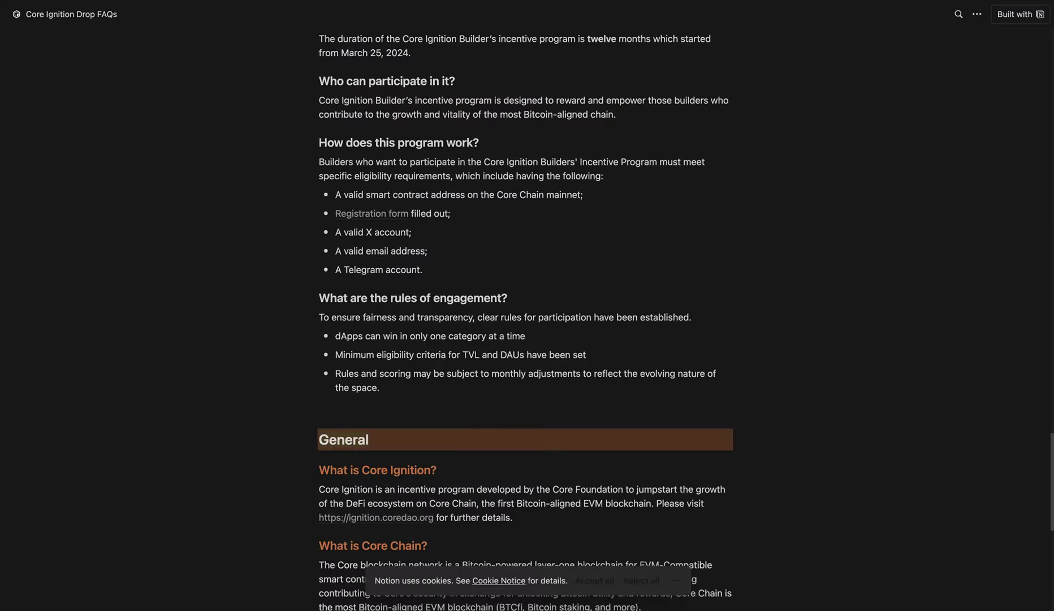
Step: Scroll the Core Ignition Drop FAQs and deselect the highlighted 'How to engage' text
{"action": "scroll", "coordinate": [585, 332], "scroll_direction": "up", "scroll_amount": 20}
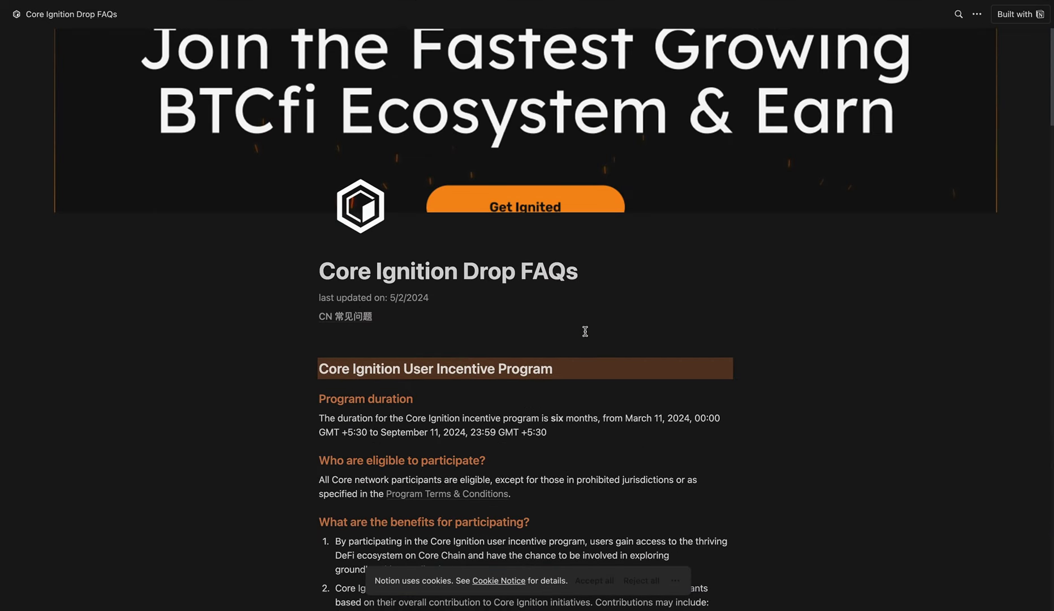
{"action": "scroll", "coordinate": [585, 331], "scroll_direction": "down", "scroll_amount": 15}
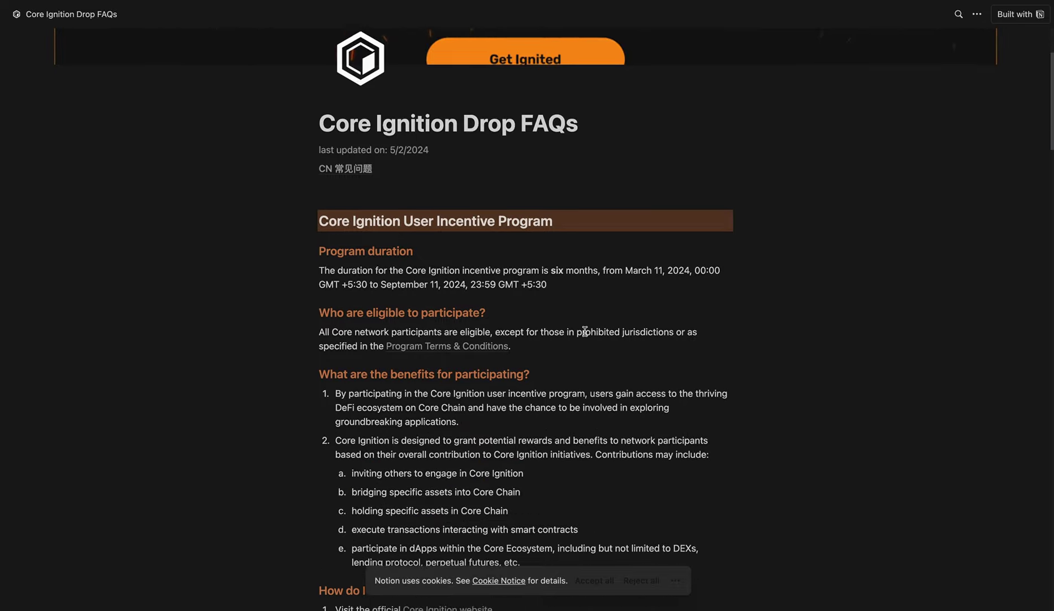
{"action": "scroll", "coordinate": [584, 334], "scroll_direction": "up", "scroll_amount": 3}
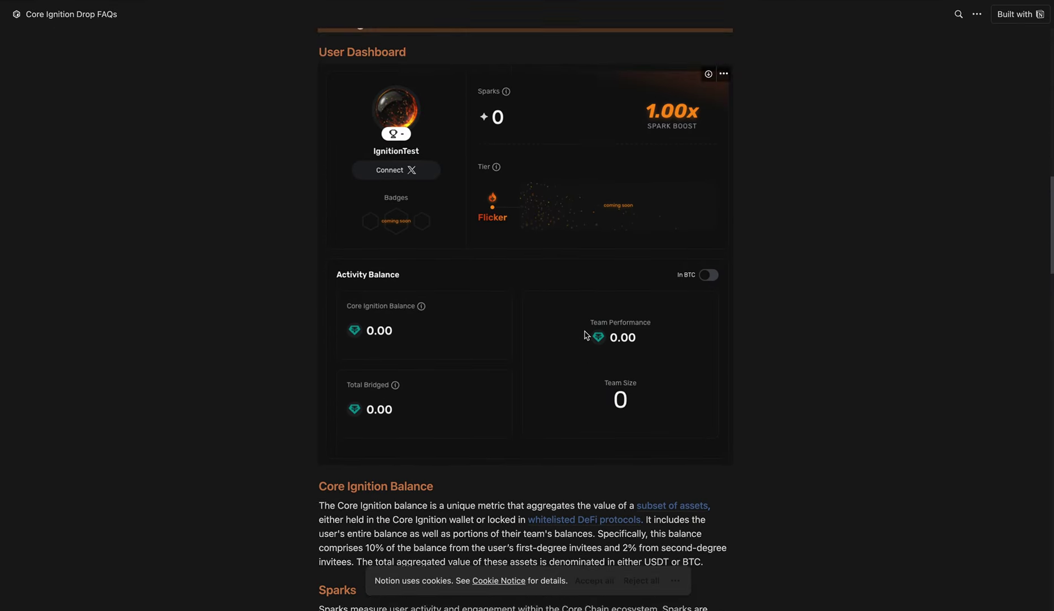
{"action": "scroll", "coordinate": [584, 334], "scroll_direction": "down", "scroll_amount": 2}
{"action": "scroll", "coordinate": [587, 336], "scroll_direction": "down", "scroll_amount": 6}
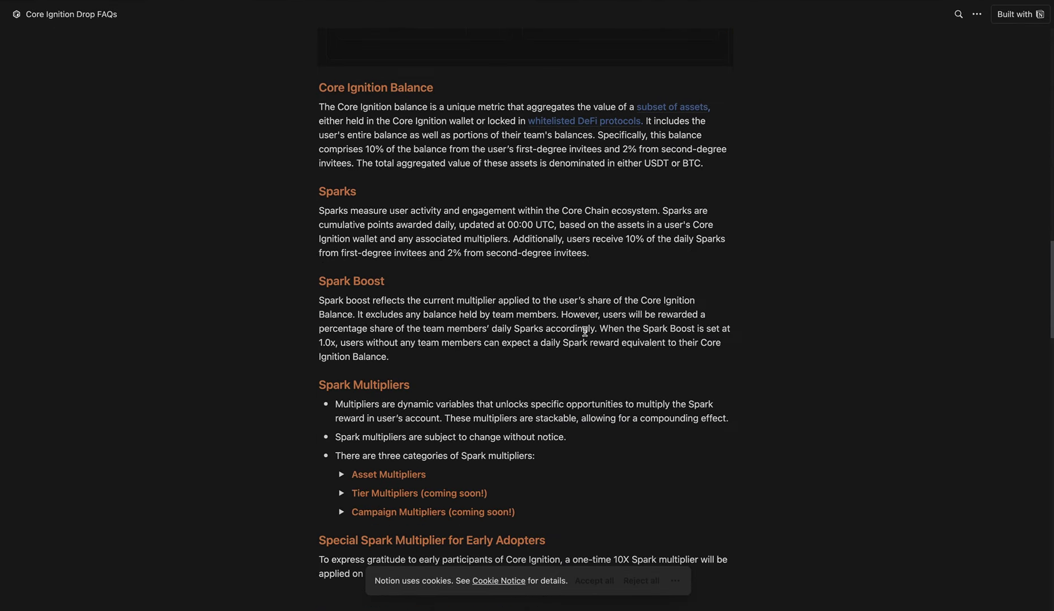
{"action": "scroll", "coordinate": [584, 331], "scroll_direction": "down", "scroll_amount": 3}
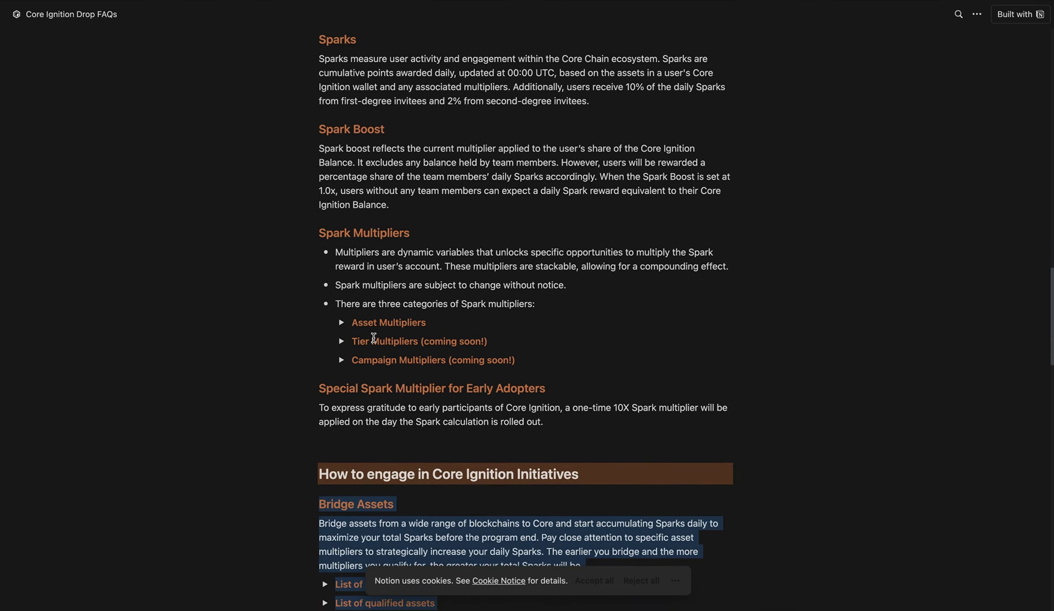
{"action": "scroll", "coordinate": [529, 315], "scroll_direction": "down", "scroll_amount": 1}
{"action": "scroll", "coordinate": [530, 316], "scroll_direction": "down", "scroll_amount": 2}
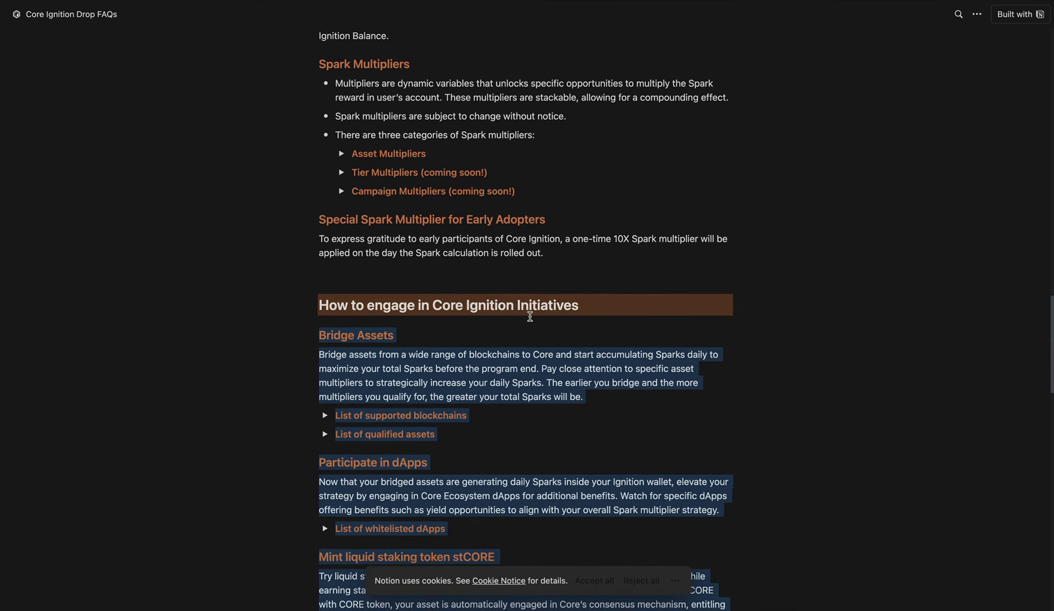
{"action": "left_click", "coordinate": [478, 359]}
{"action": "scroll", "coordinate": [429, 414], "scroll_direction": "down", "scroll_amount": 4}
{"action": "scroll", "coordinate": [430, 414], "scroll_direction": "down", "scroll_amount": 1}
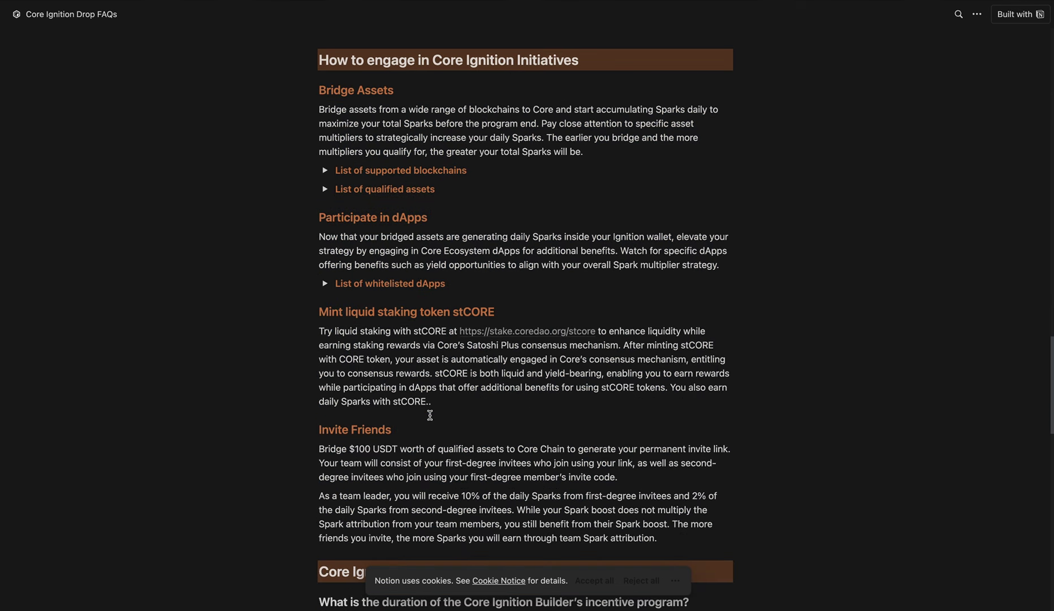
Step: Peek at the supported blockchains and qualified assets lists, collapsing coreBTC and aBTC, then close them
{"action": "left_click", "coordinate": [325, 172]}
{"action": "left_click", "coordinate": [326, 172]}
{"action": "left_click", "coordinate": [325, 191]}
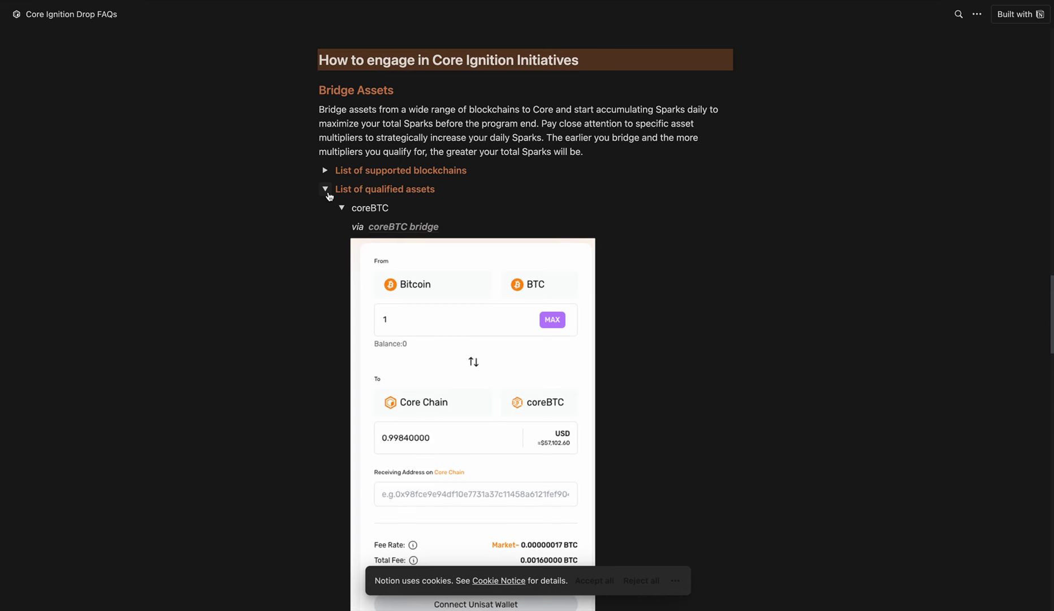
{"action": "left_click", "coordinate": [341, 208]}
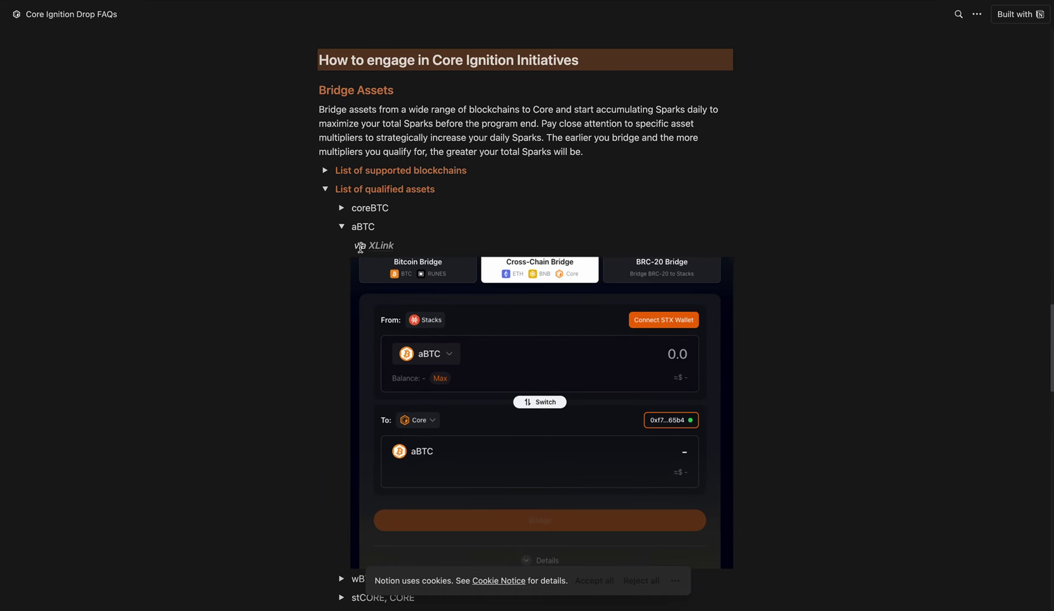
{"action": "left_click", "coordinate": [341, 227]}
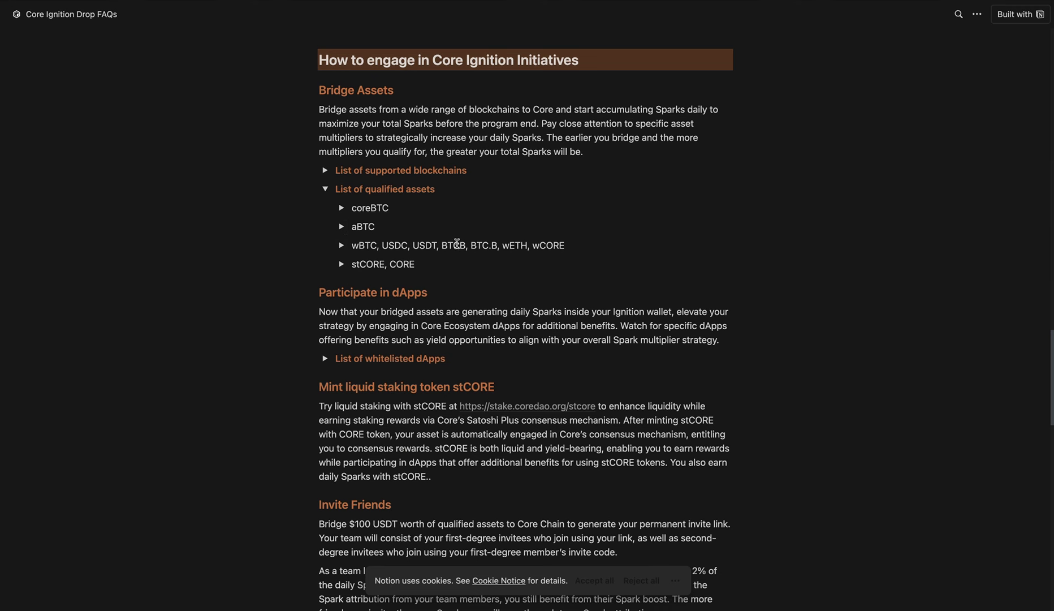
{"action": "left_click", "coordinate": [325, 190]}
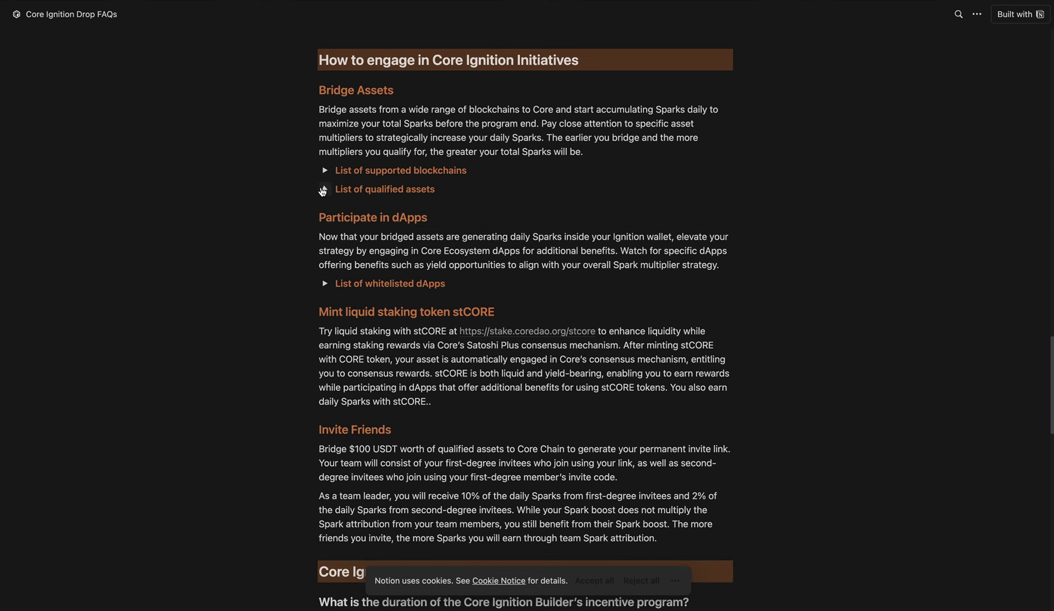
Step: Expand whitelisted dApps to show DEXs like ArcherSwap, Colend lending, and NLX/Zeepr perpetual futures
{"action": "left_click", "coordinate": [326, 283]}
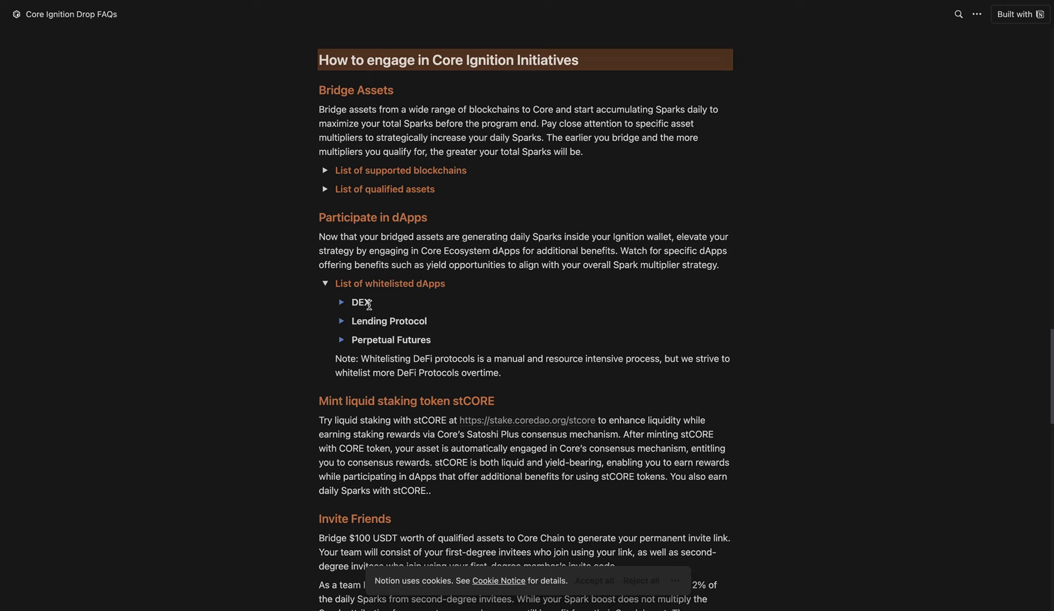
{"action": "left_click", "coordinate": [341, 302]}
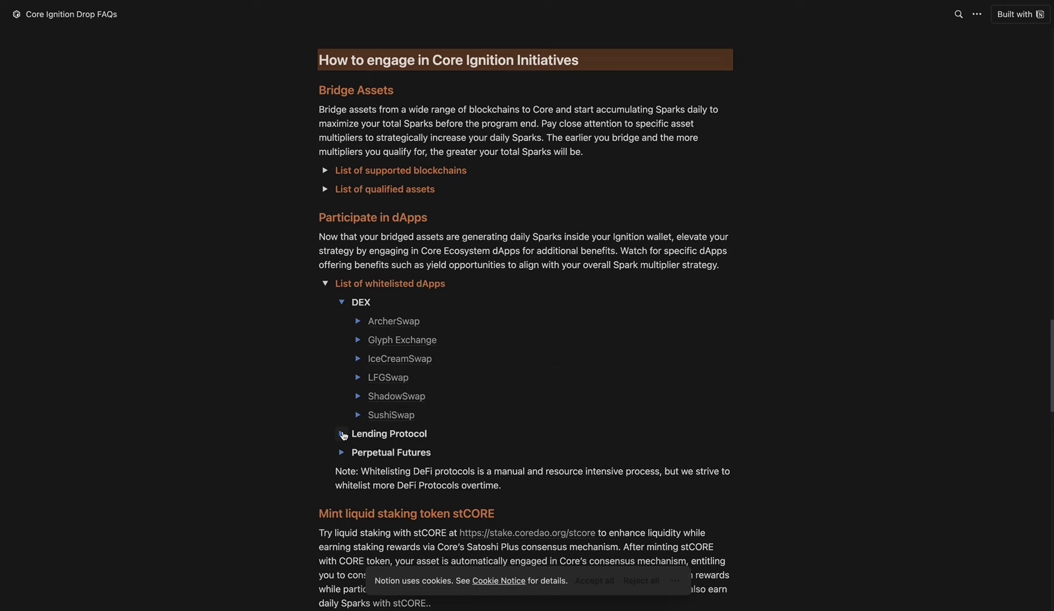
{"action": "left_click", "coordinate": [341, 433]}
{"action": "left_click", "coordinate": [341, 471]}
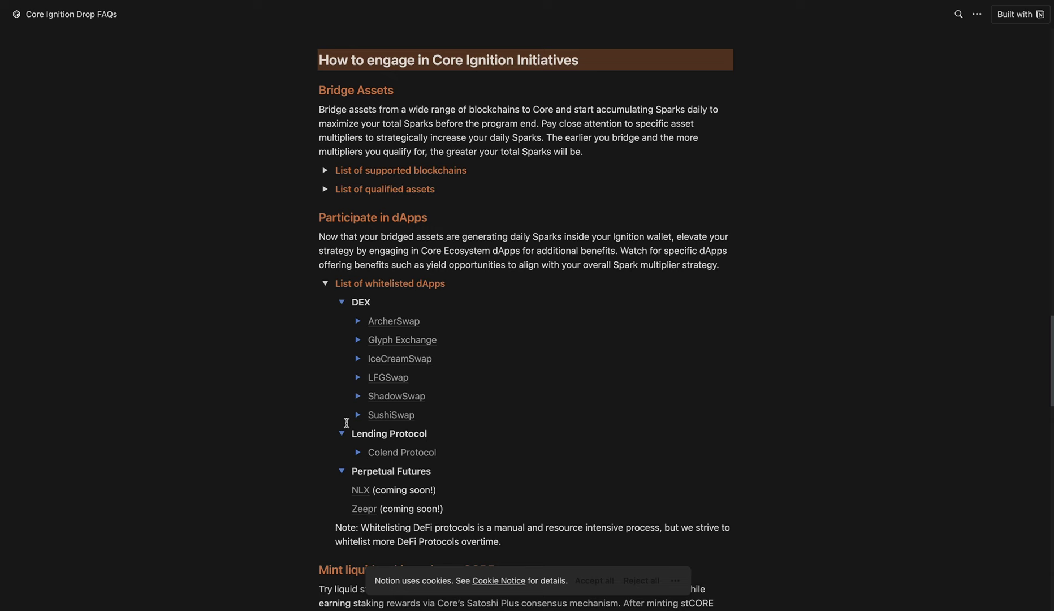
Step: Expand Glyph Exchange's LP pool table, then return to the Core Ignition Stats dashboard
{"action": "left_click", "coordinate": [358, 341]}
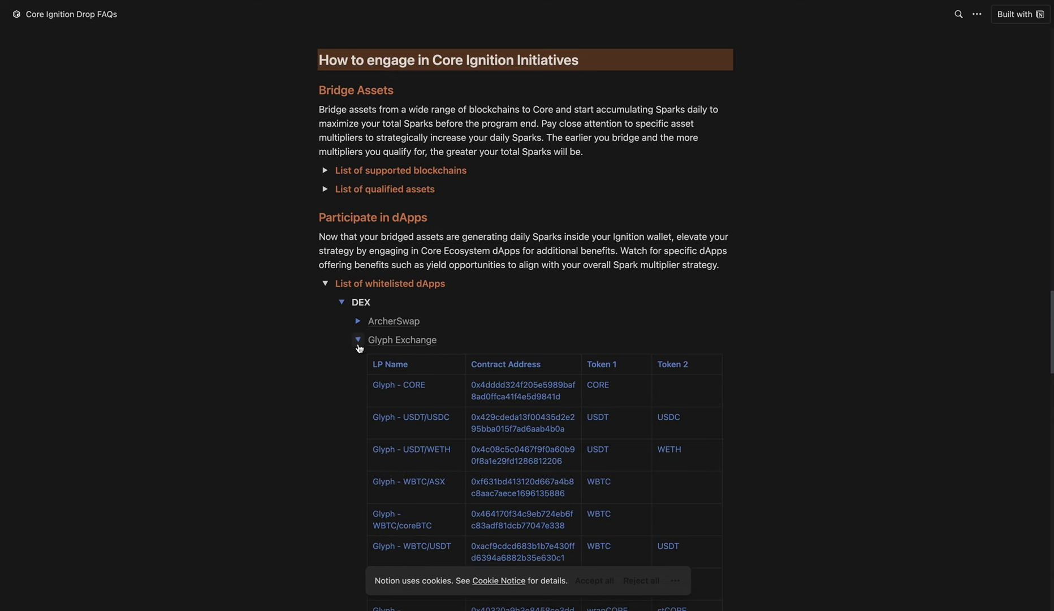
{"action": "scroll", "coordinate": [543, 495], "scroll_direction": "down", "scroll_amount": 2}
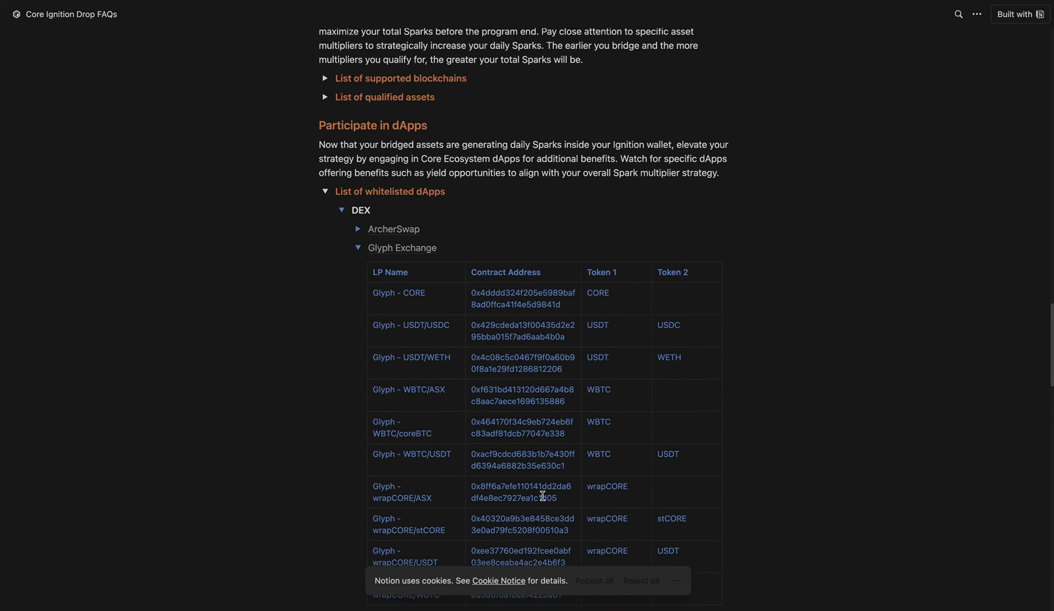
{"action": "scroll", "coordinate": [542, 495], "scroll_direction": "down", "scroll_amount": 2}
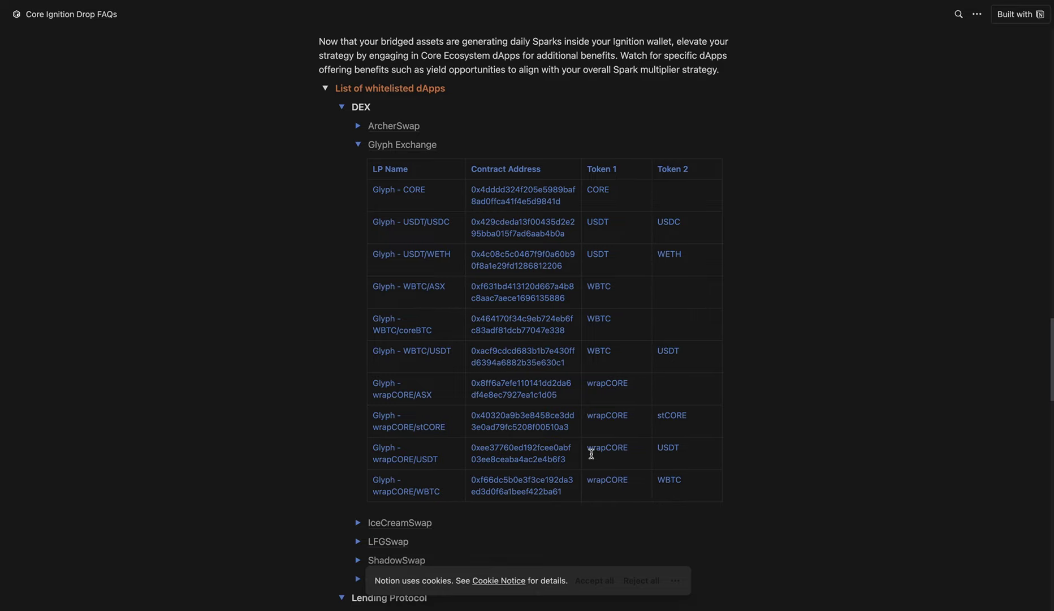
{"action": "scroll", "coordinate": [591, 453], "scroll_direction": "down", "scroll_amount": 1}
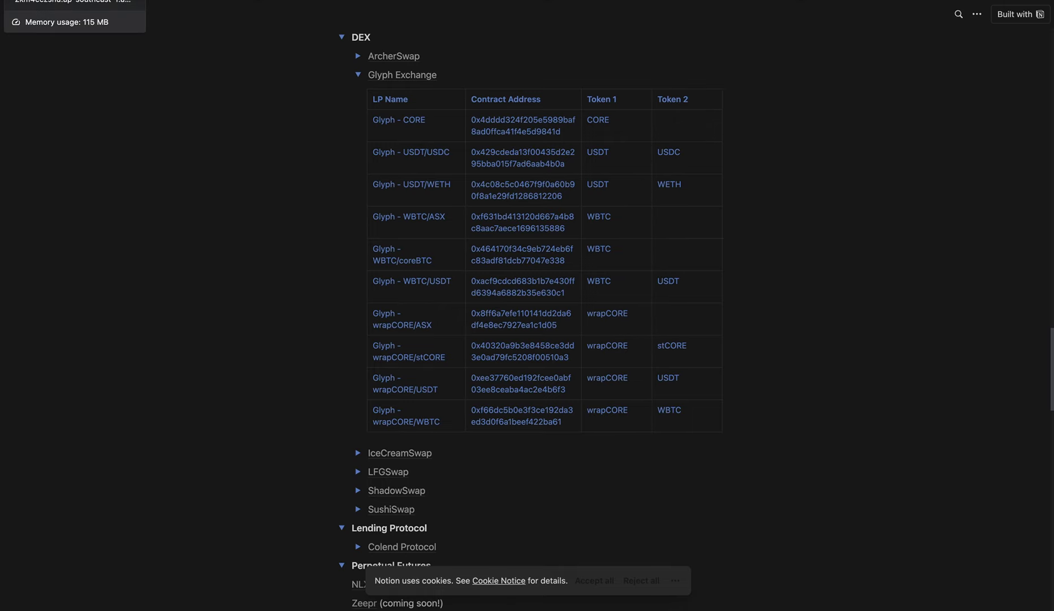
{"action": "left_click", "coordinate": [74, 0]}
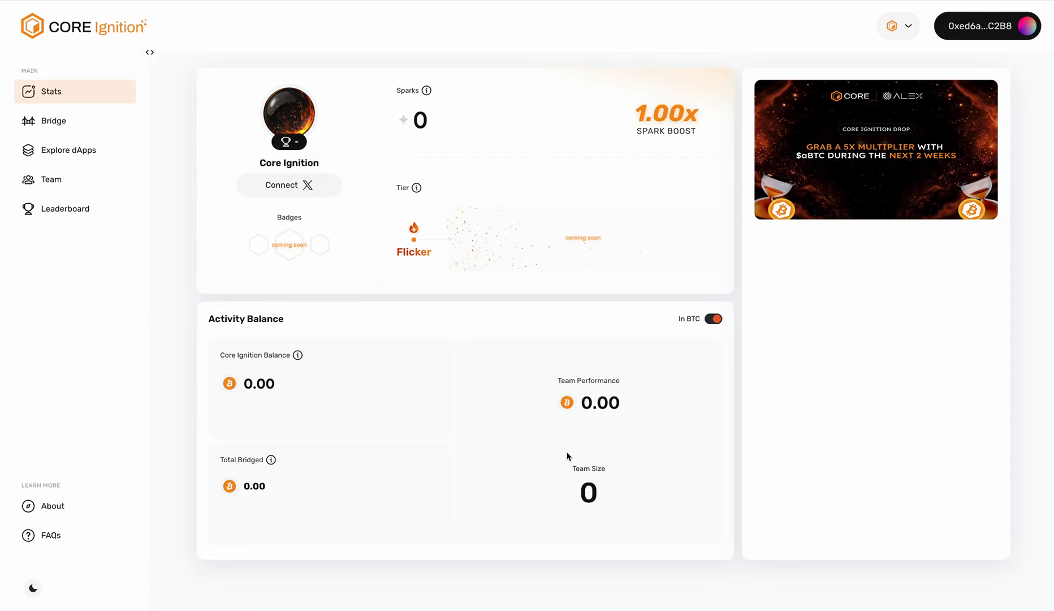